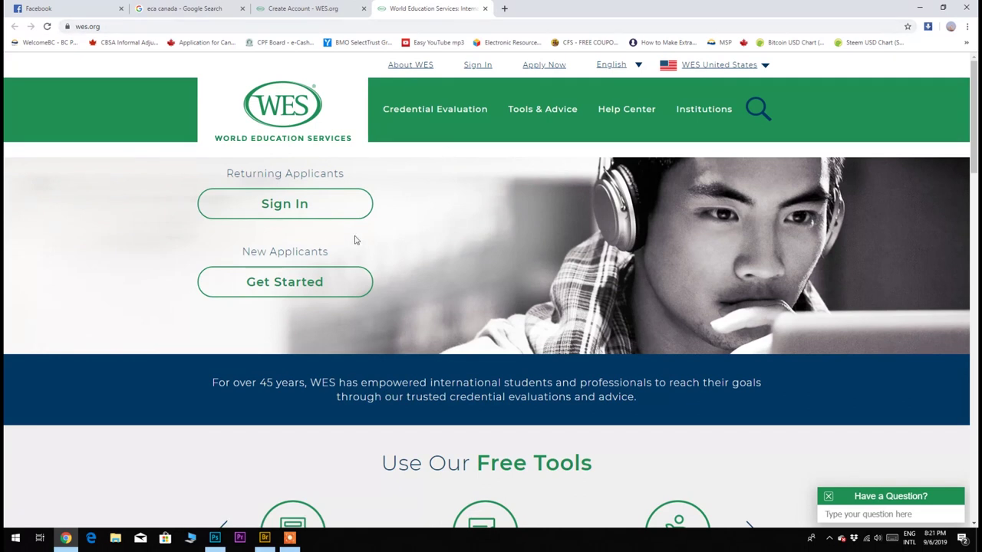
Start a Canada evaluation application, pick the application type, and begin the Create Account form.
{"action": "left_click", "coordinate": [316, 290]}
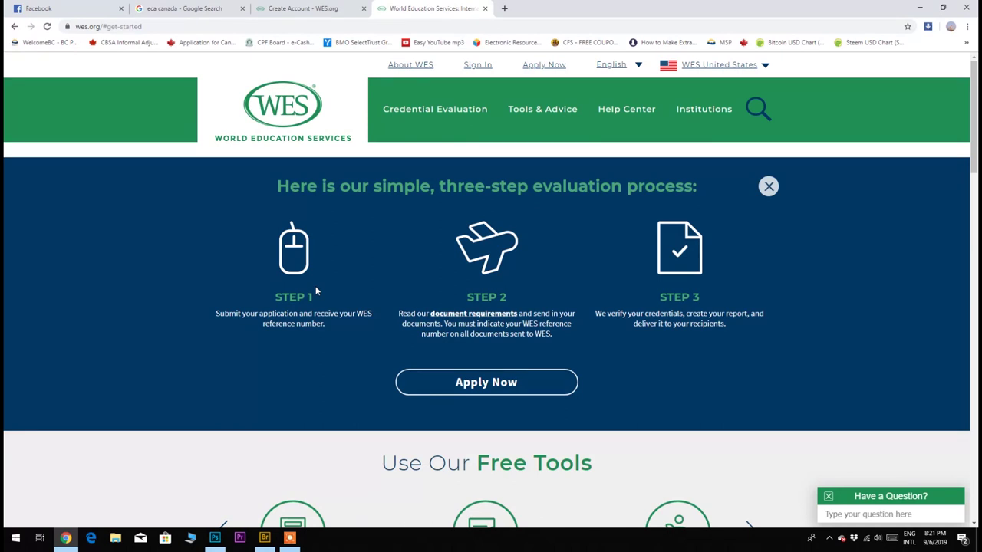
{"action": "left_click", "coordinate": [551, 379]}
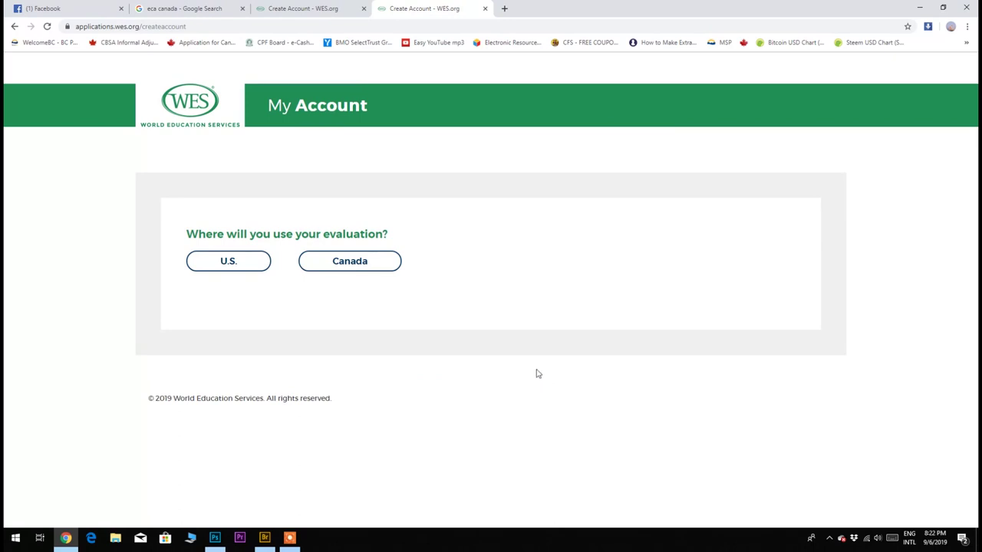
{"action": "left_click", "coordinate": [371, 267]}
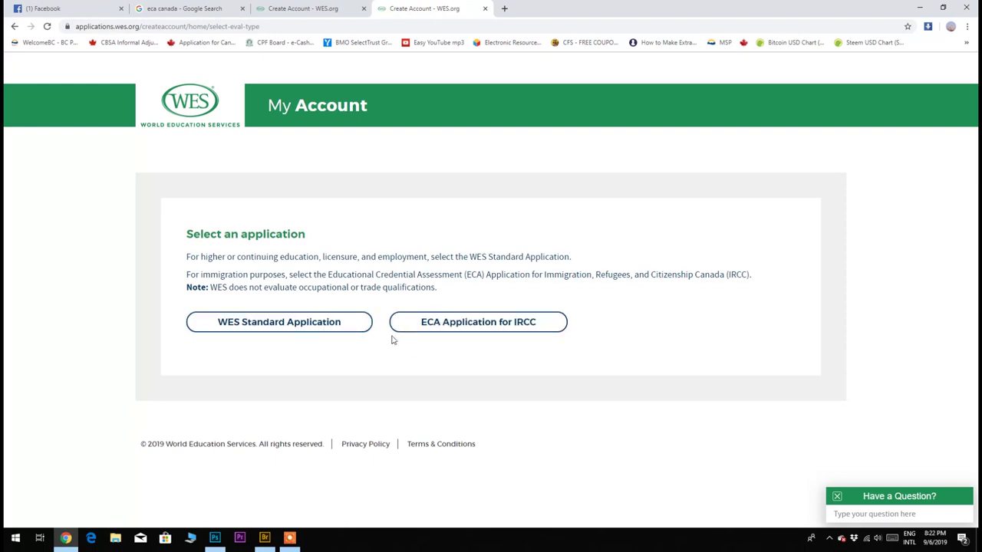
{"action": "left_click", "coordinate": [284, 322]}
{"action": "left_click", "coordinate": [373, 244]}
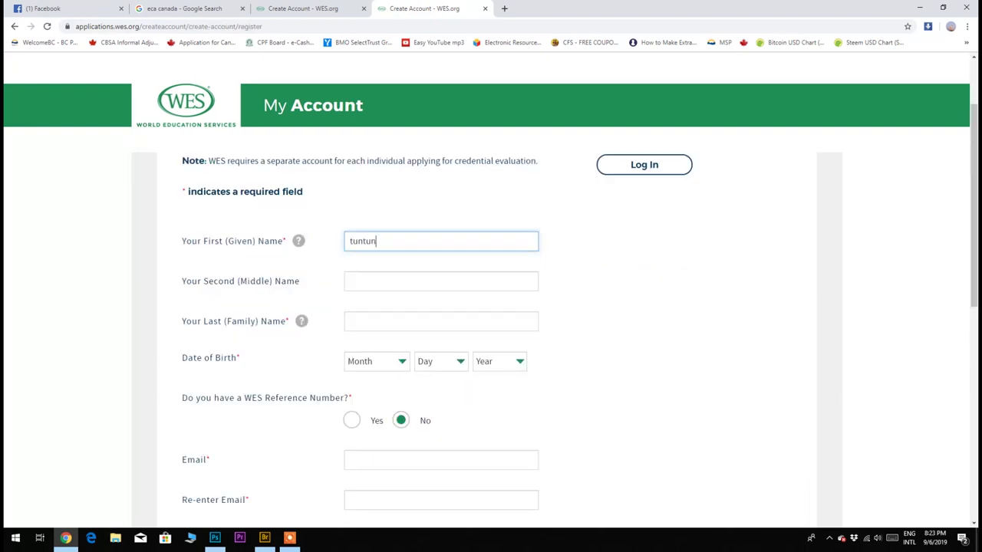
Enter the applicant's first and last names, date of birth, and e-mail address.
{"action": "key", "text": "Tab"}
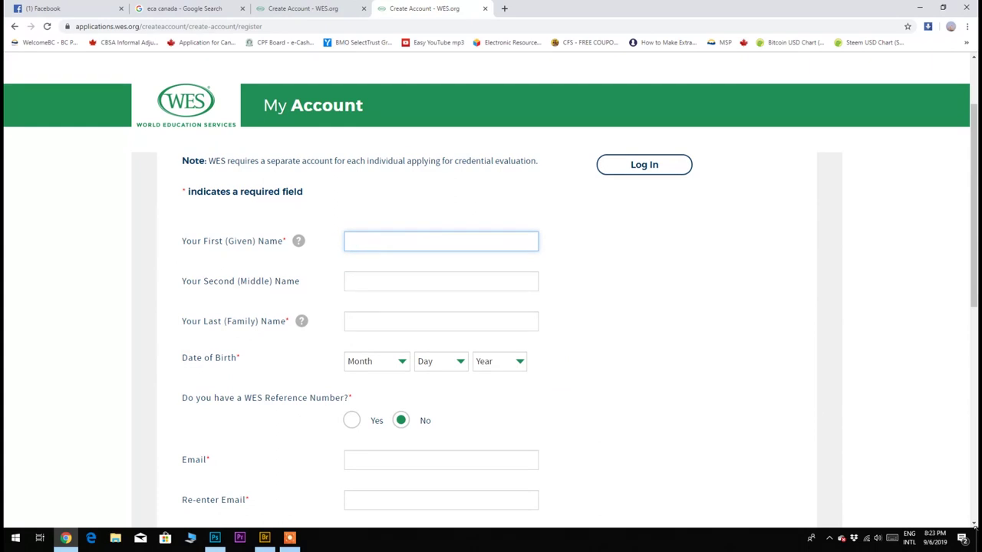
{"action": "left_click", "coordinate": [441, 321]}
{"action": "type", "text": "Phy"}
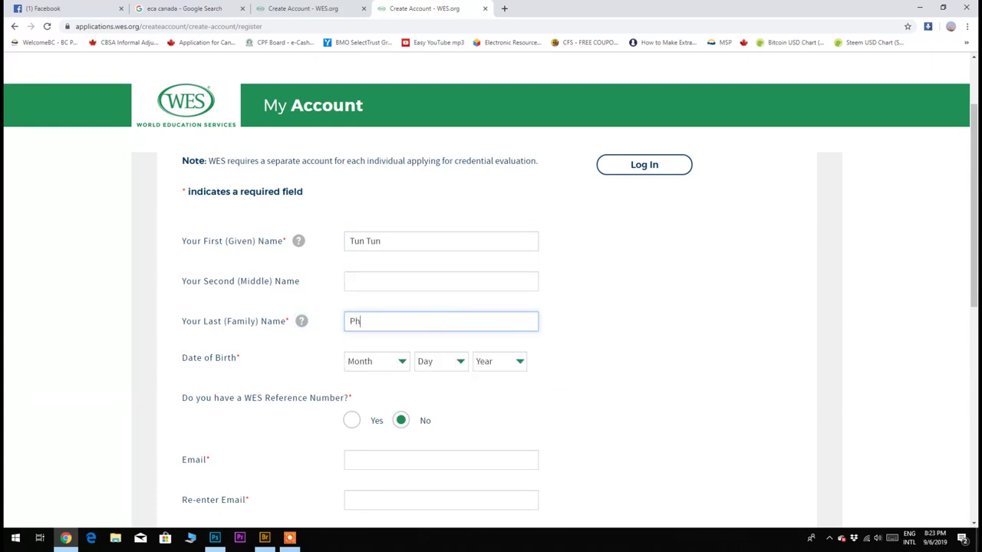
{"action": "left_click", "coordinate": [376, 361]}
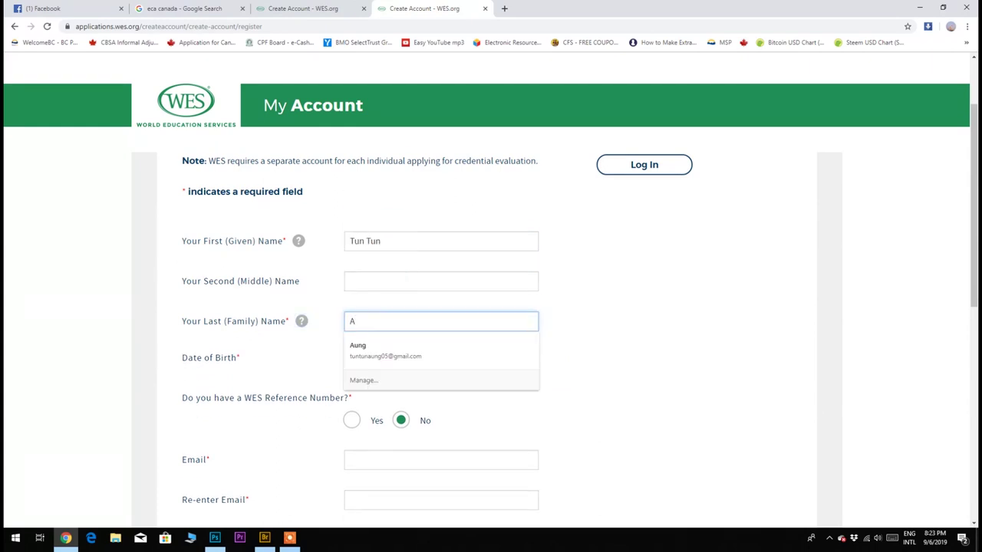
{"action": "type", "text": "o"}
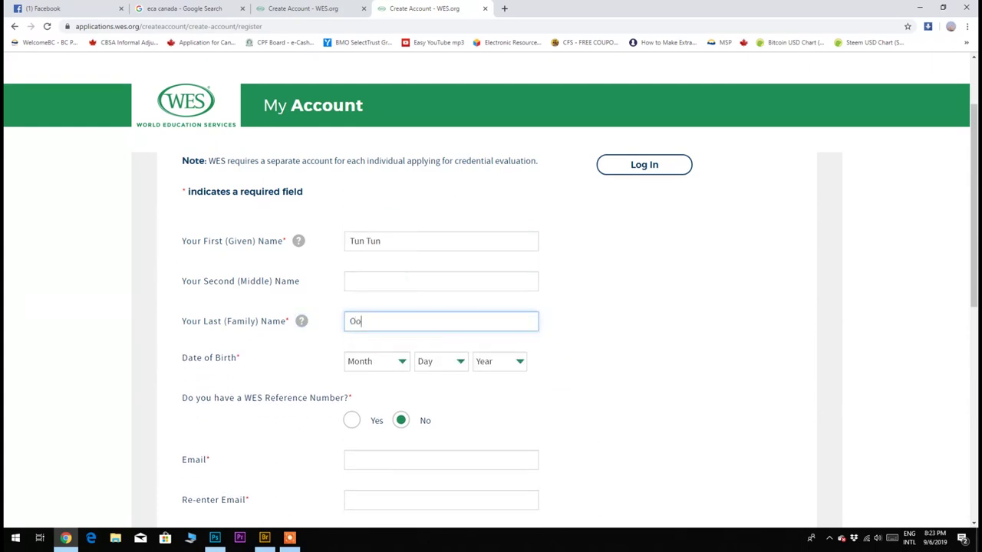
{"action": "left_click", "coordinate": [499, 361]}
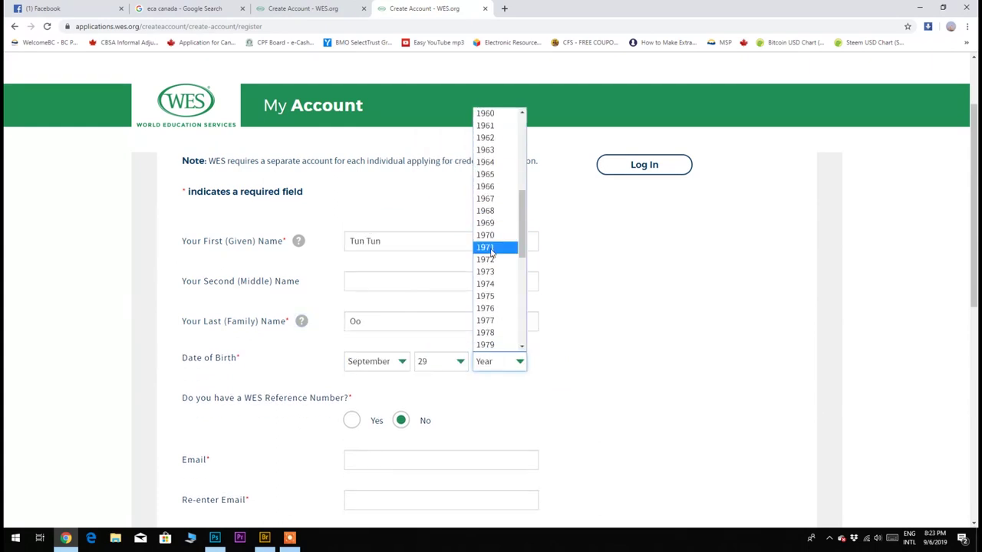
{"action": "left_click", "coordinate": [491, 351]}
{"action": "scroll", "coordinate": [491, 350], "scroll_direction": "down", "scroll_amount": 2}
{"action": "left_click", "coordinate": [442, 307]}
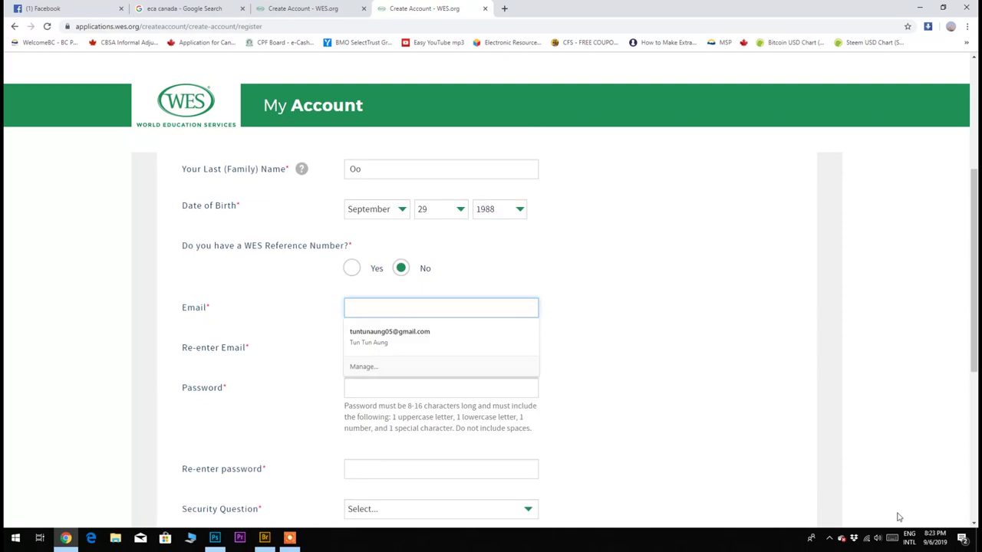
{"action": "key", "text": "Tab"}
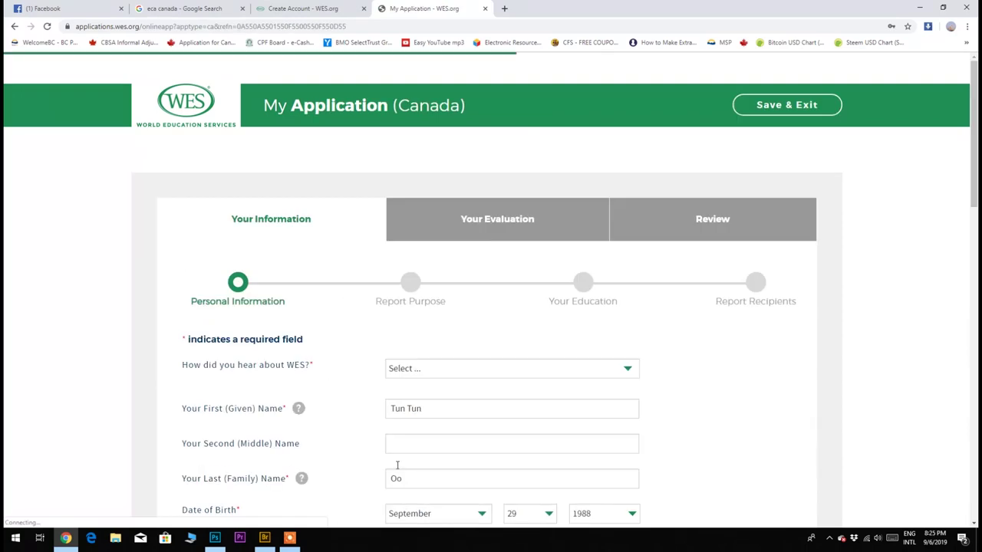
Set the mailing address country to Singapore and begin the street address.
{"action": "scroll", "coordinate": [398, 470], "scroll_direction": "down", "scroll_amount": 3}
{"action": "left_click", "coordinate": [449, 280]}
{"action": "type", "text": "sing"}
{"action": "key", "text": "Return"}
{"action": "left_click", "coordinate": [447, 317]}
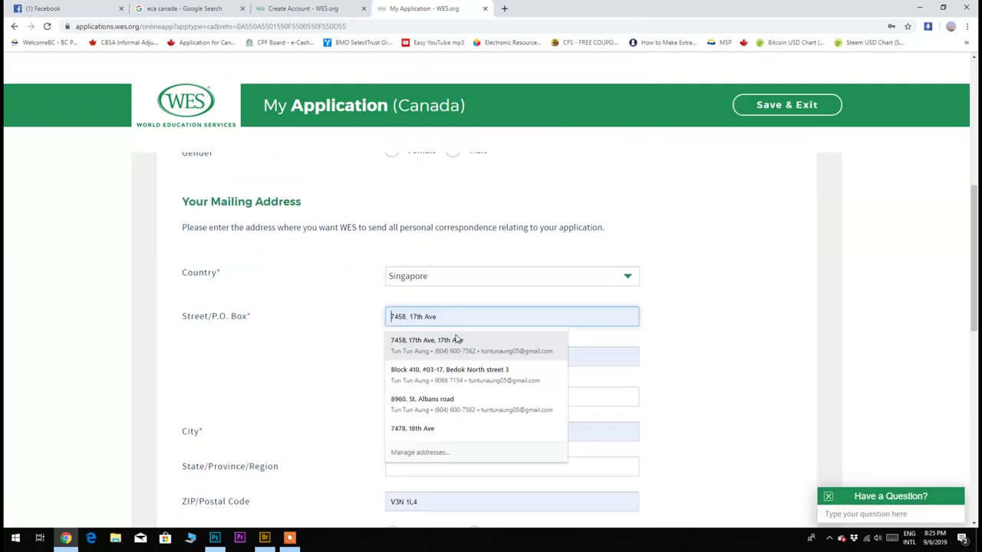
{"action": "type", "text": "B"}
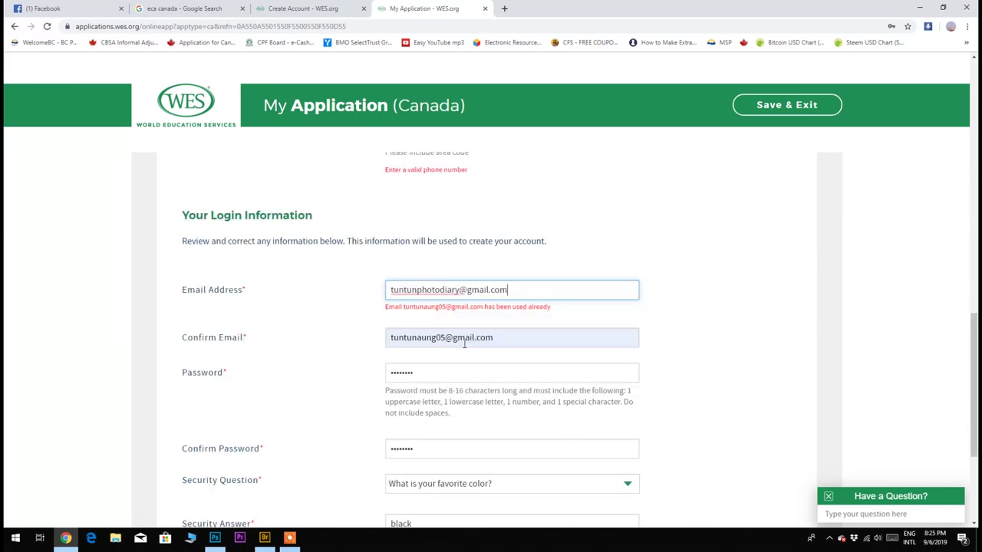
Re-enter a matching confirmation e-mail and choose how you heard about WES.
{"action": "scroll", "coordinate": [488, 297], "scroll_direction": "down", "scroll_amount": 3}
{"action": "scroll", "coordinate": [488, 296], "scroll_direction": "up", "scroll_amount": 2}
{"action": "left_click", "coordinate": [483, 283]}
{"action": "key", "text": "ctrl+a"}
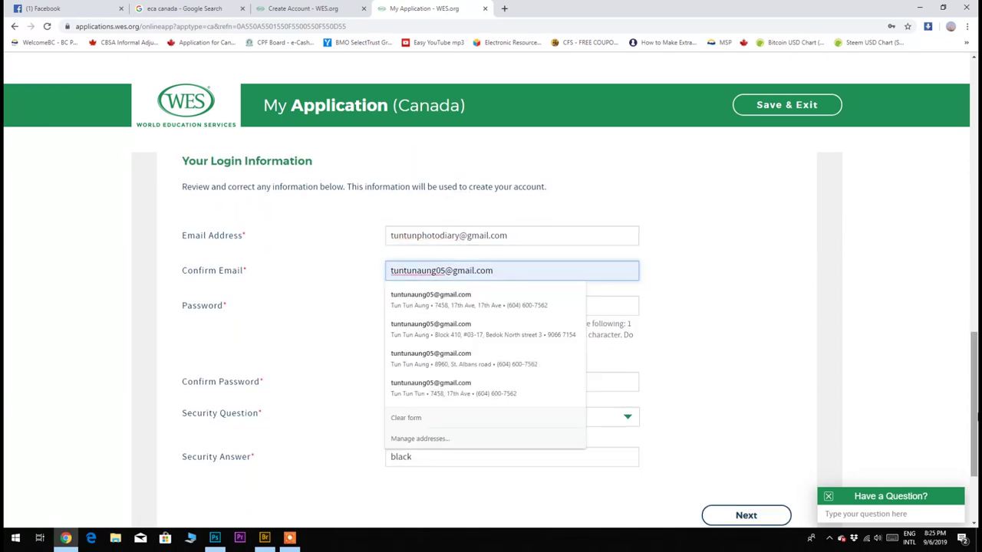
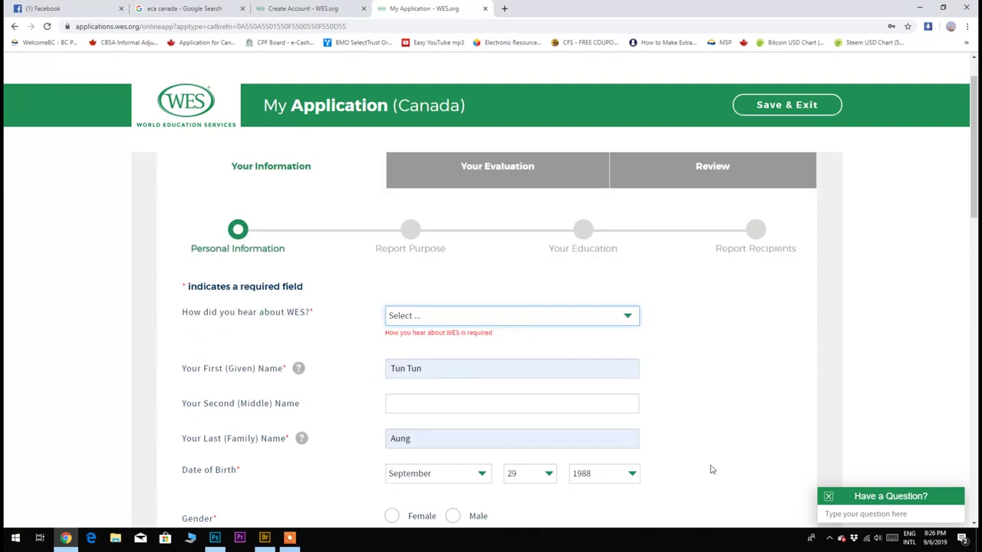
{"action": "left_click", "coordinate": [512, 316]}
{"action": "left_click", "coordinate": [494, 395]}
Enter Singapore as the city and the applicant's +65 phone number as outside U.S./Canada.
{"action": "scroll", "coordinate": [493, 394], "scroll_direction": "down", "scroll_amount": 5}
{"action": "left_click", "coordinate": [512, 328]}
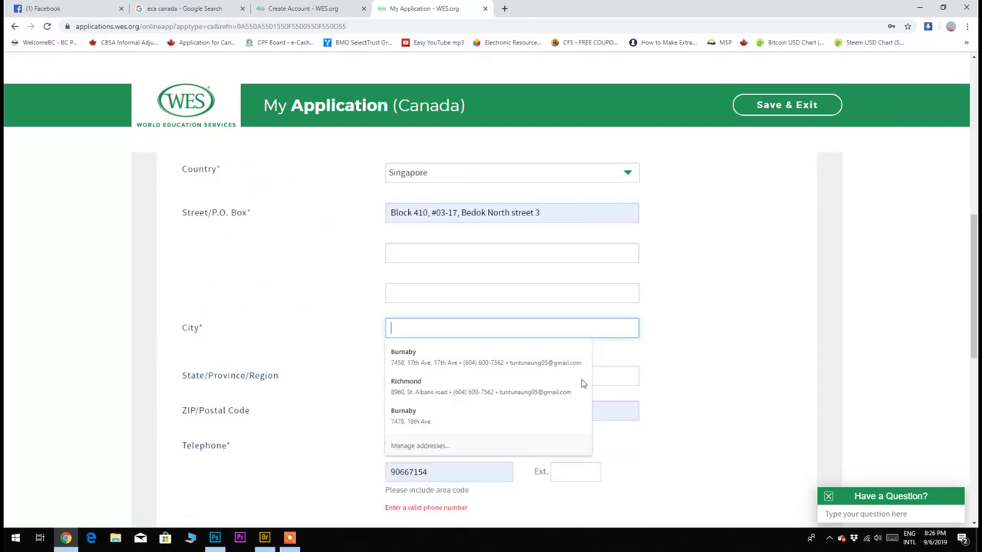
{"action": "type", "text": "Singapore"}
{"action": "scroll", "coordinate": [553, 358], "scroll_direction": "down", "scroll_amount": 2}
{"action": "left_click", "coordinate": [474, 277]}
{"action": "left_click", "coordinate": [460, 307]}
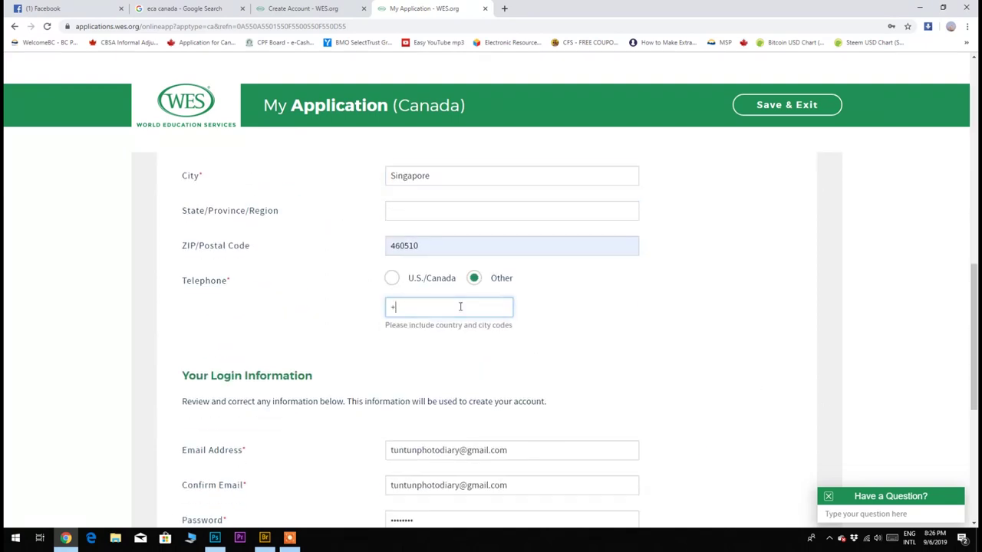
{"action": "scroll", "coordinate": [453, 313], "scroll_direction": "down", "scroll_amount": 2}
{"action": "scroll", "coordinate": [453, 313], "scroll_direction": "down", "scroll_amount": 3}
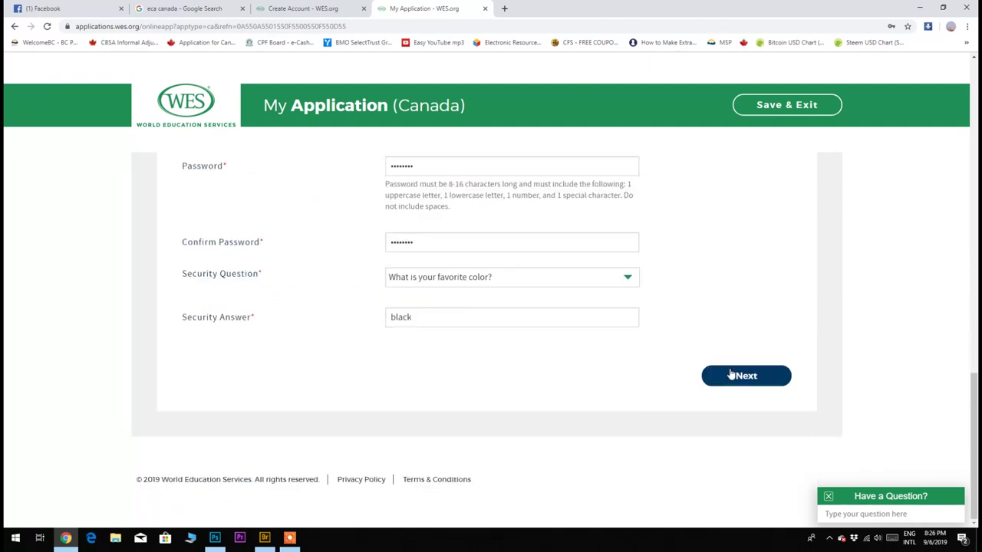
Submit registration, choose Immigration as the purpose, decline IRCC conversion, and continue to credentials.
{"action": "left_click", "coordinate": [729, 375]}
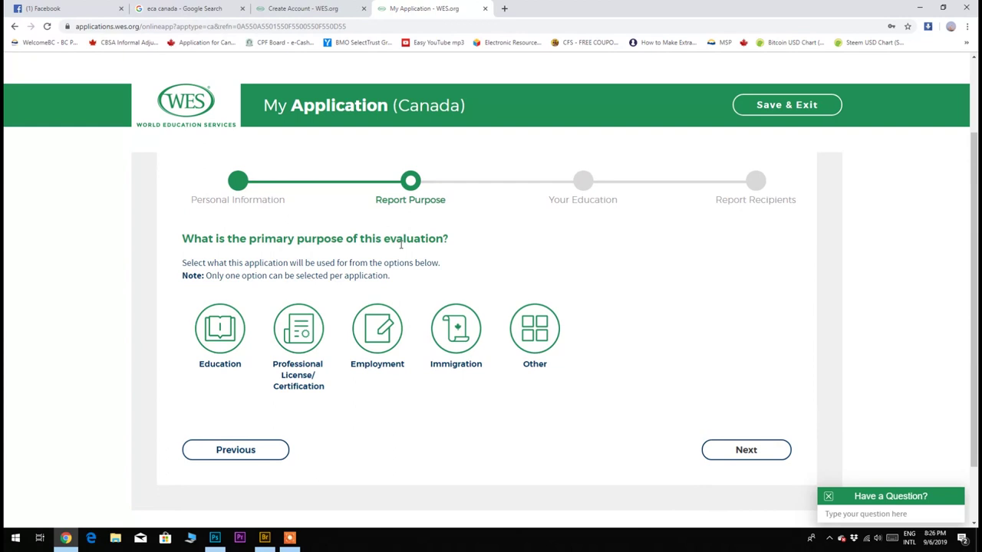
{"action": "left_click", "coordinate": [462, 342]}
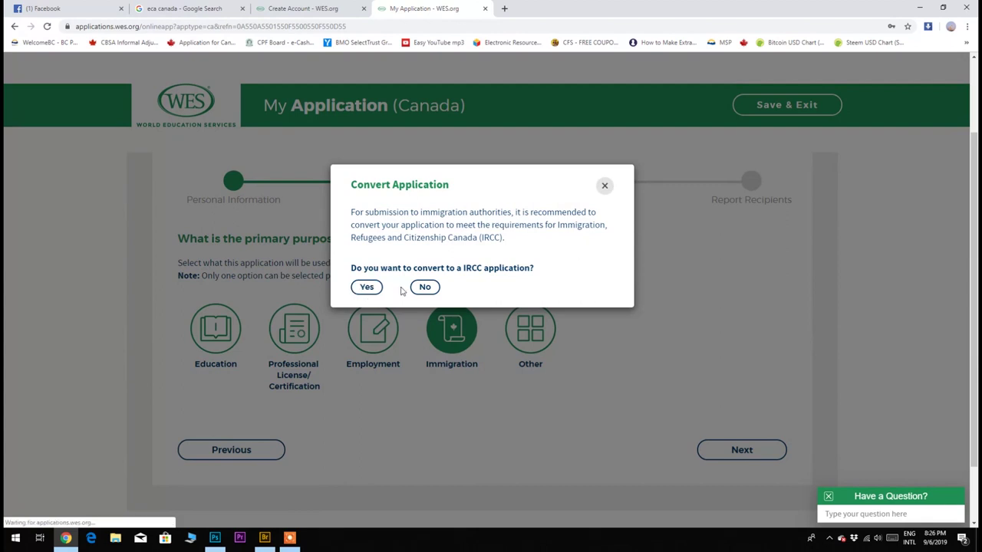
{"action": "left_click", "coordinate": [424, 292]}
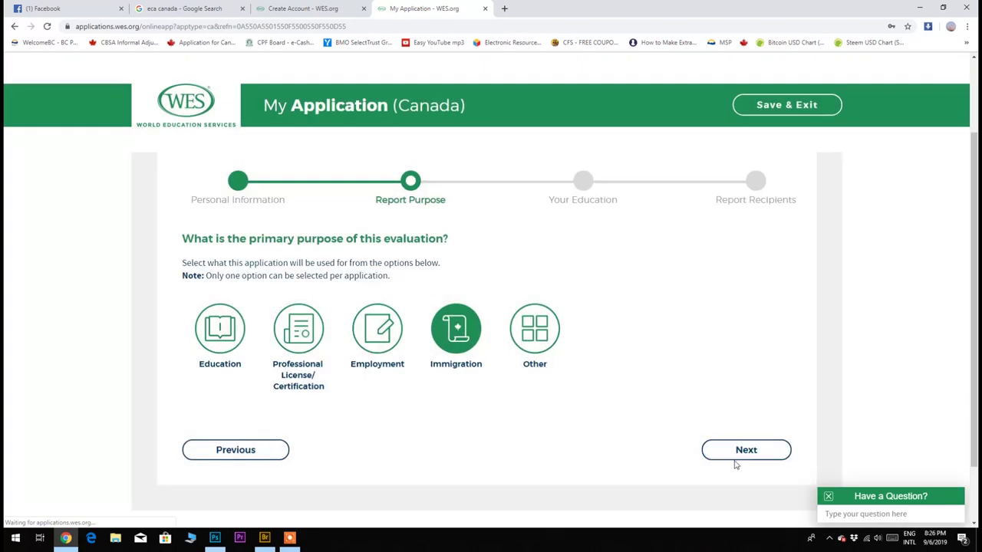
{"action": "left_click", "coordinate": [734, 461]}
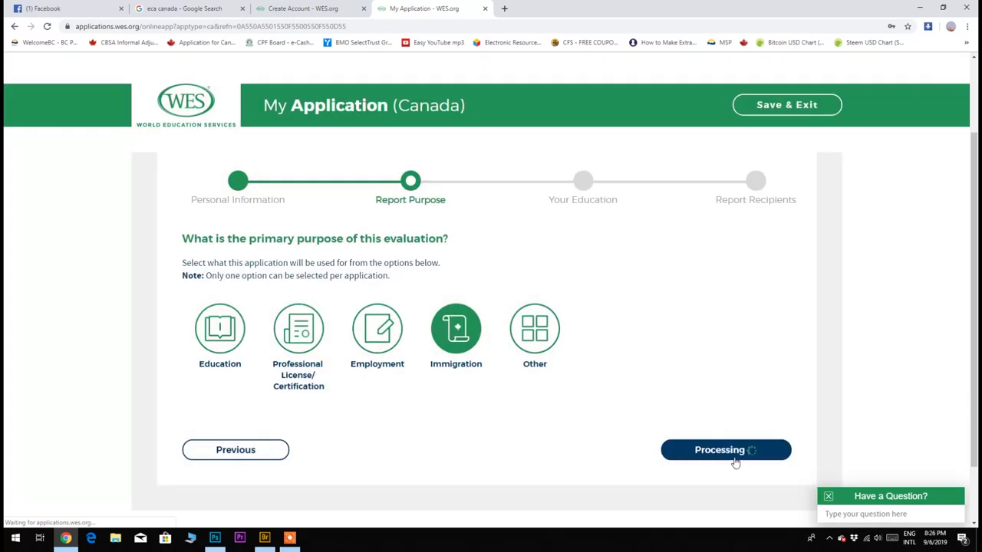
{"action": "scroll", "coordinate": [721, 439], "scroll_direction": "down", "scroll_amount": 1}
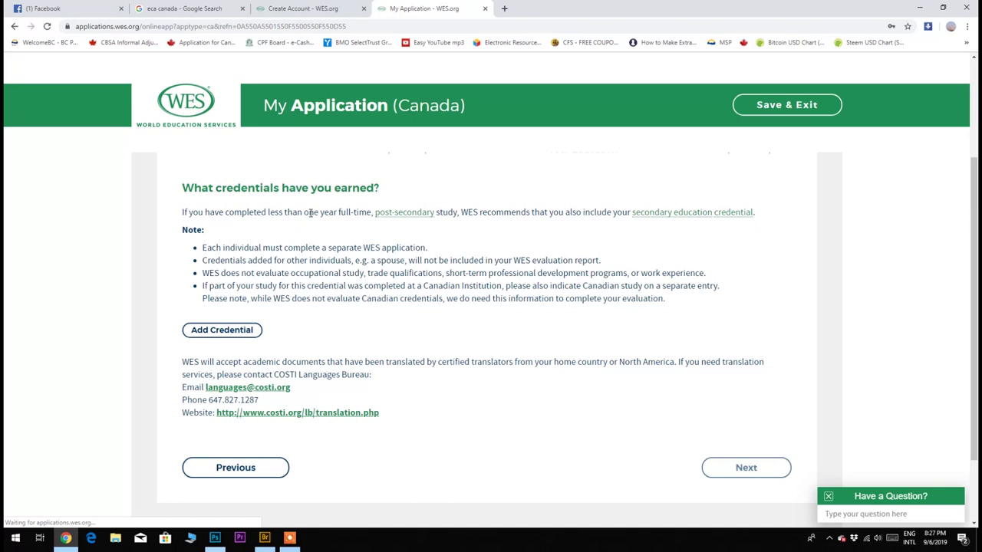
Add a credential earned in Singapore with Higher Education as the institution type.
{"action": "left_click", "coordinate": [208, 332]}
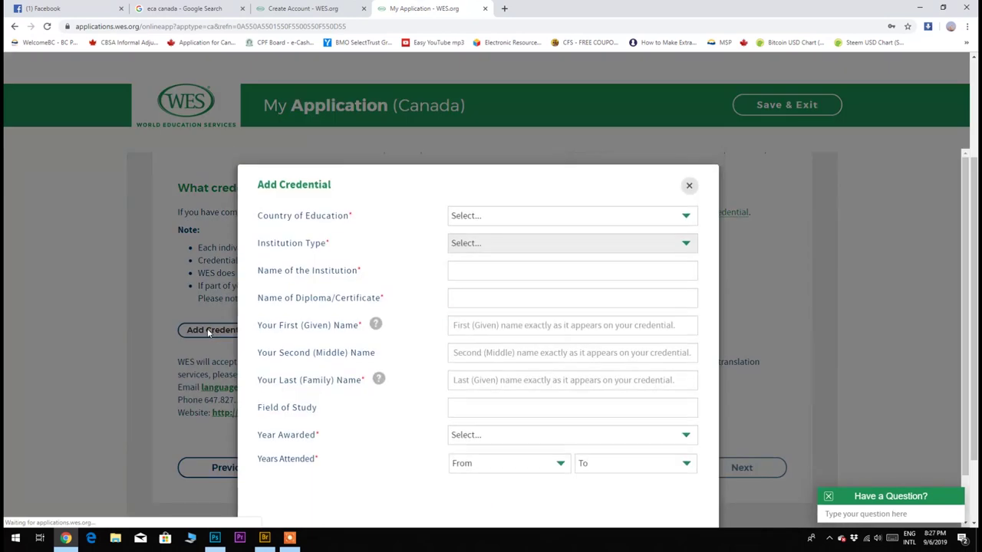
{"action": "left_click", "coordinate": [482, 217]}
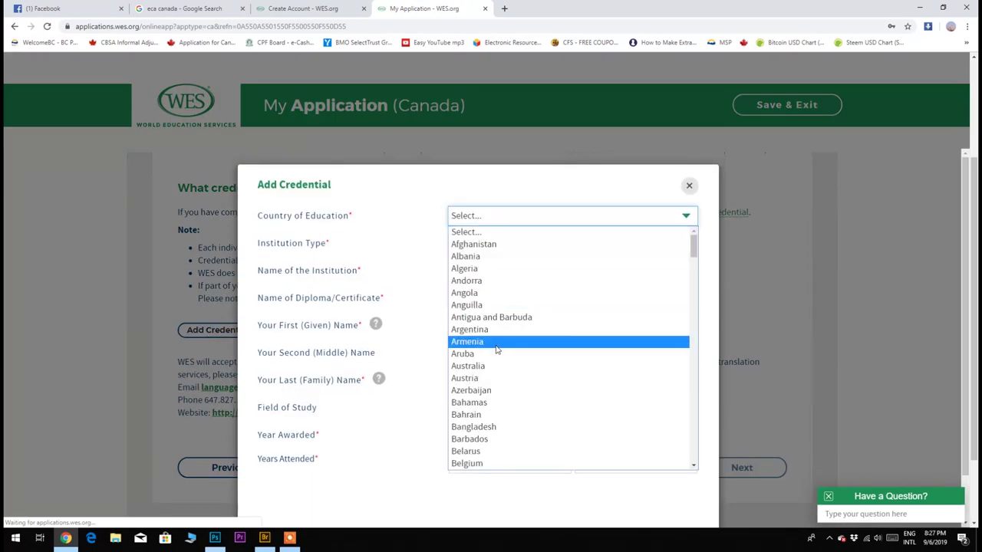
{"action": "scroll", "coordinate": [498, 345], "scroll_direction": "down", "scroll_amount": 4}
{"action": "scroll", "coordinate": [498, 345], "scroll_direction": "down", "scroll_amount": 20}
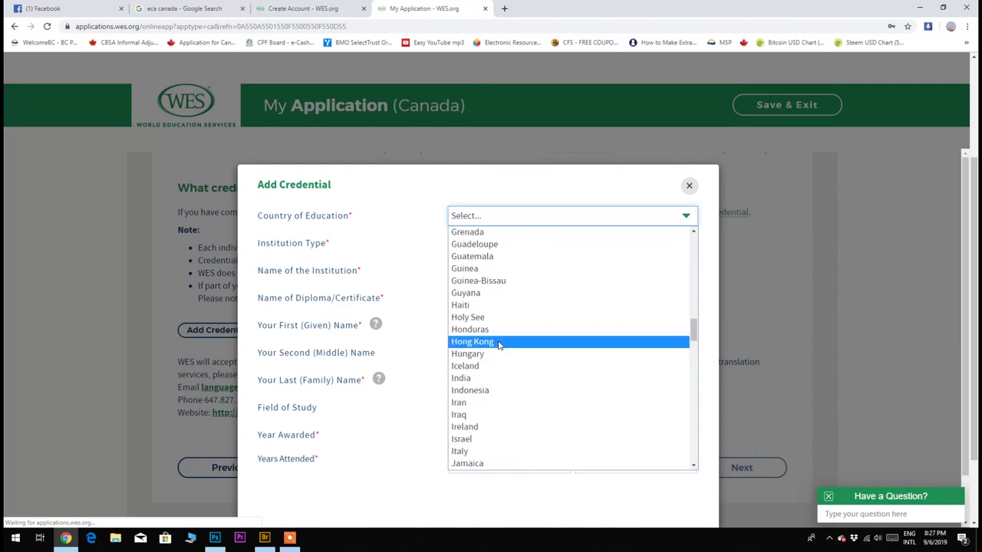
{"action": "scroll", "coordinate": [498, 346], "scroll_direction": "down", "scroll_amount": 8}
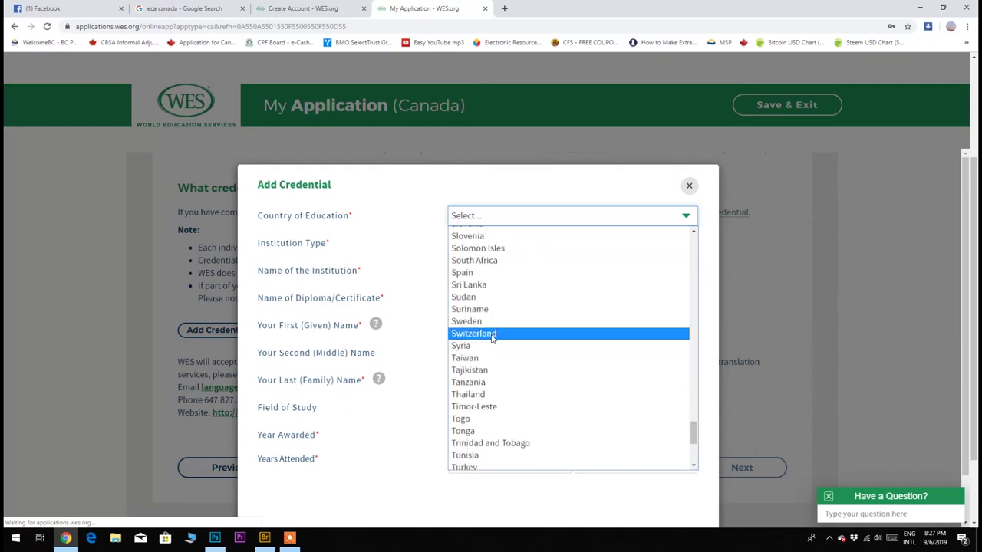
{"action": "scroll", "coordinate": [477, 295], "scroll_direction": "up", "scroll_amount": 2}
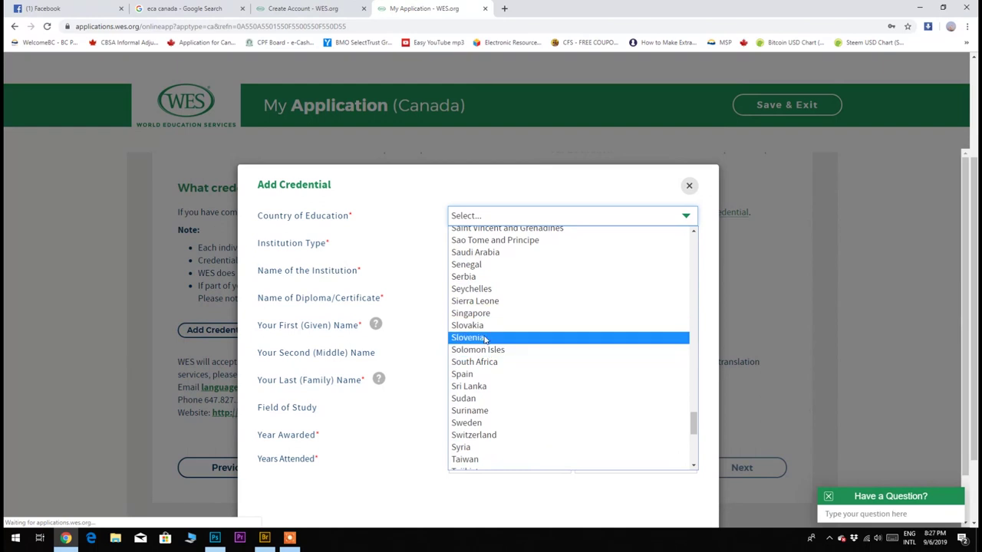
{"action": "left_click", "coordinate": [481, 313]}
{"action": "left_click", "coordinate": [492, 254]}
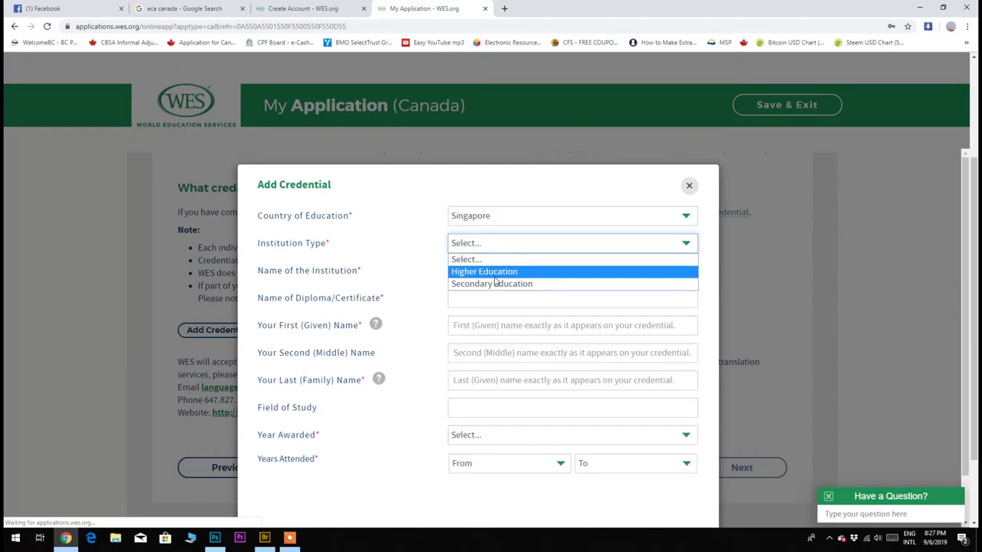
{"action": "left_click", "coordinate": [495, 272]}
{"action": "left_click", "coordinate": [495, 274]}
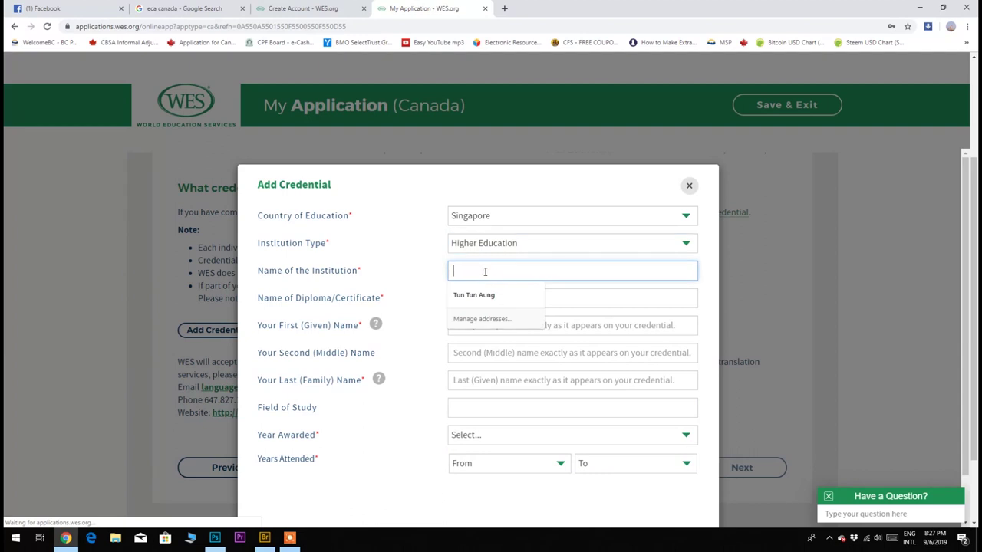
{"action": "left_click", "coordinate": [546, 253]}
{"action": "left_click", "coordinate": [537, 270]}
{"action": "left_click", "coordinate": [537, 270]}
Select National University of Singapore and enter the diploma name 'Bachelor of computer Science'.
{"action": "type", "text": "Natio"}
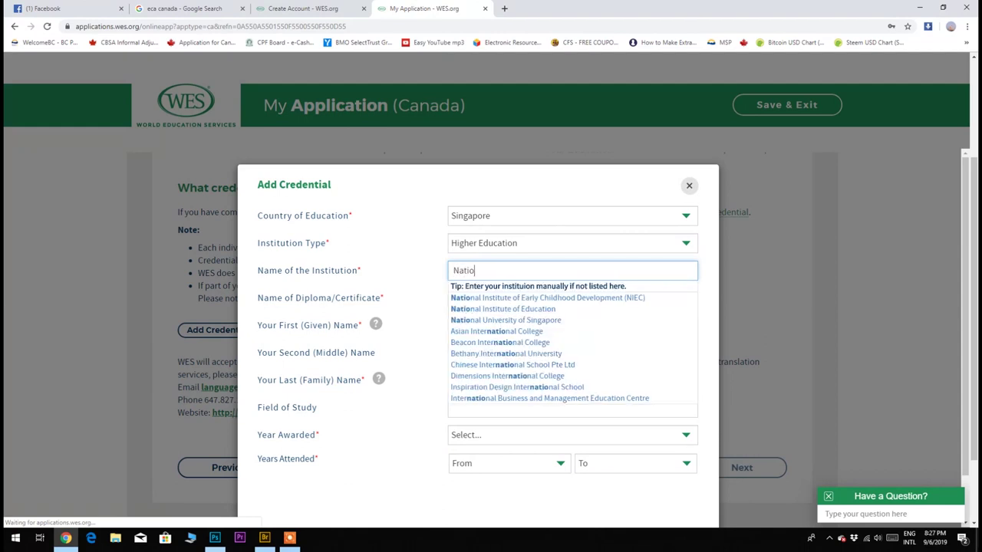
{"action": "type", "text": "nal uni"}
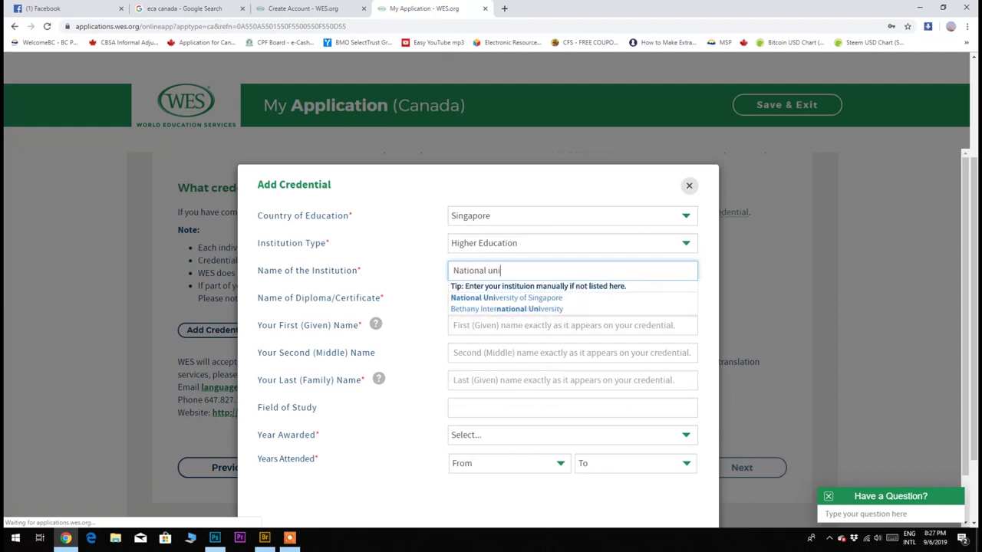
{"action": "left_click", "coordinate": [581, 297]}
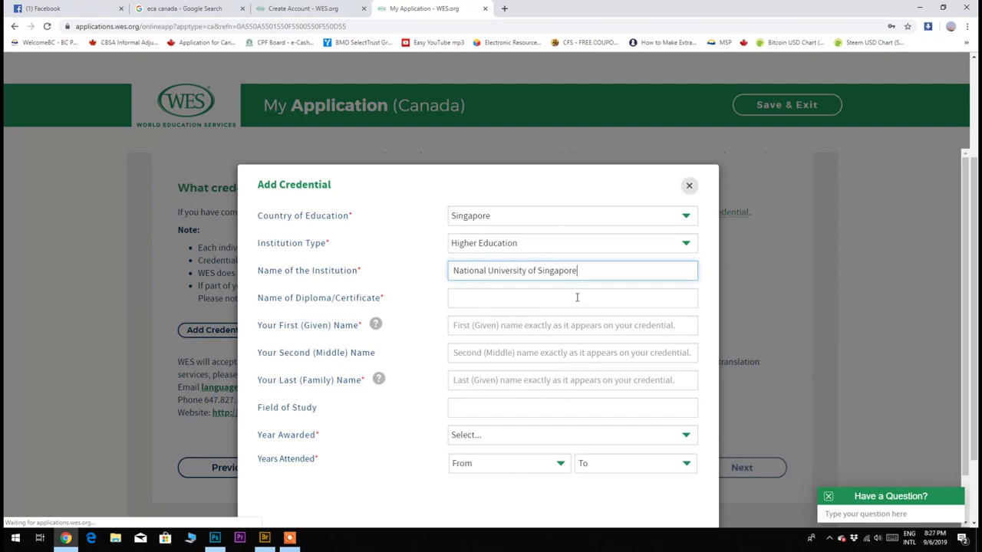
{"action": "left_click", "coordinate": [573, 298]}
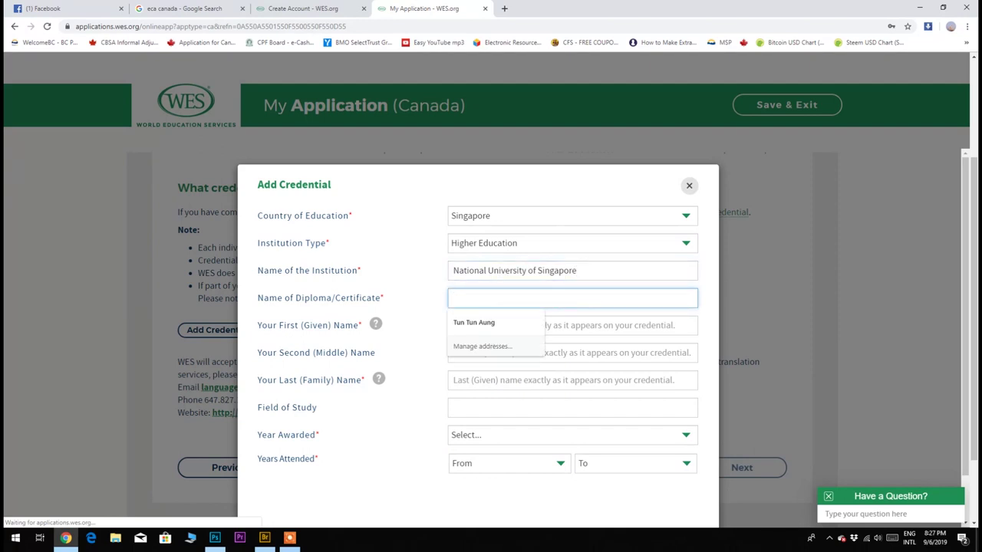
{"action": "type", "text": "Bac"}
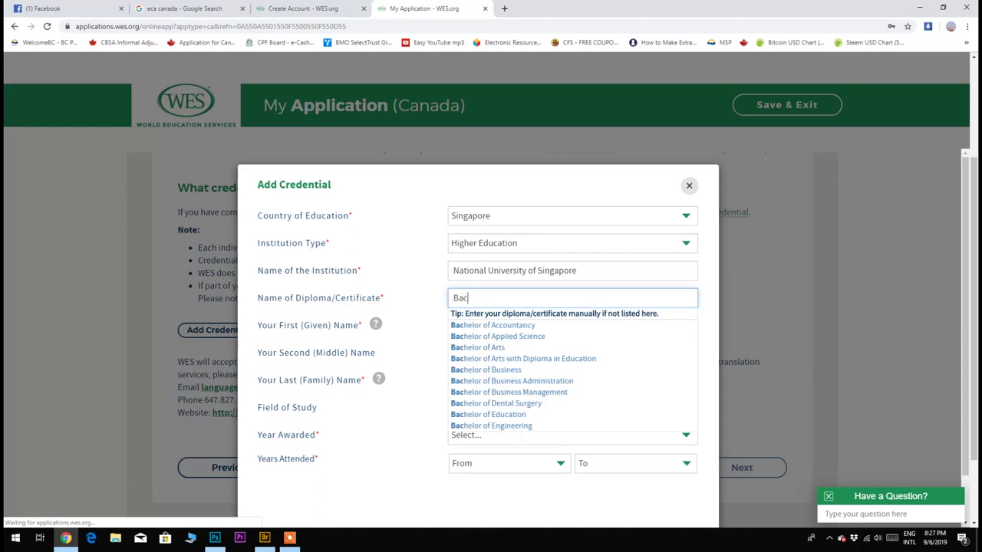
{"action": "type", "text": "helo"}
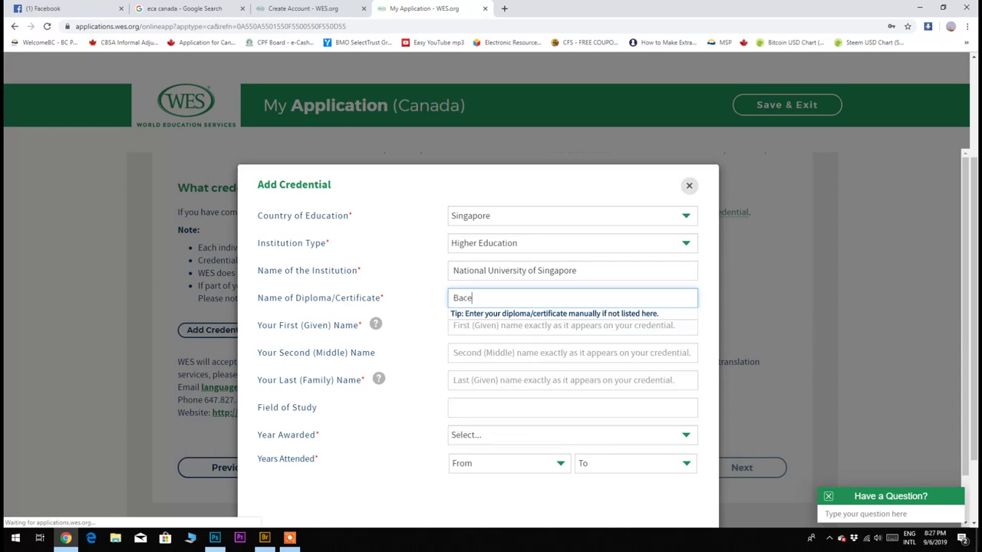
{"action": "type", "text": "r"}
{"action": "key", "text": "BackSpace"}
{"action": "key", "text": "BackSpace"}
{"action": "key", "text": "BackSpace"}
{"action": "key", "text": "BackSpace"}
{"action": "type", "text": "h"}
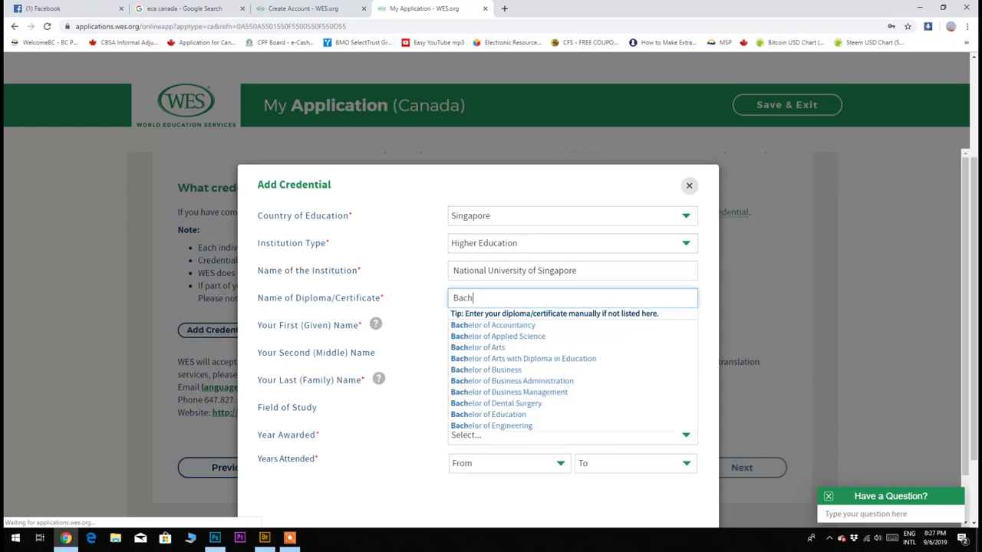
{"action": "type", "text": "elor of"}
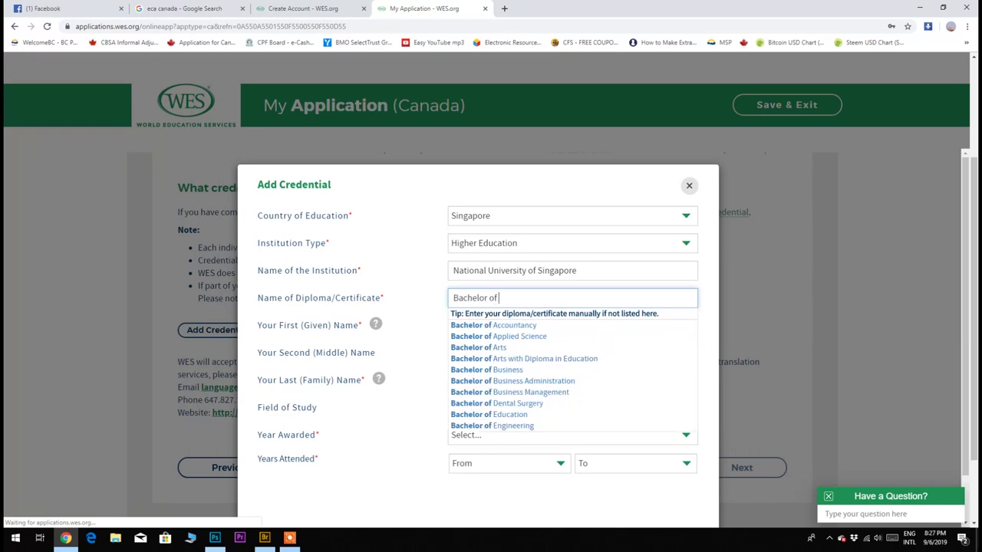
{"action": "type", "text": " info"}
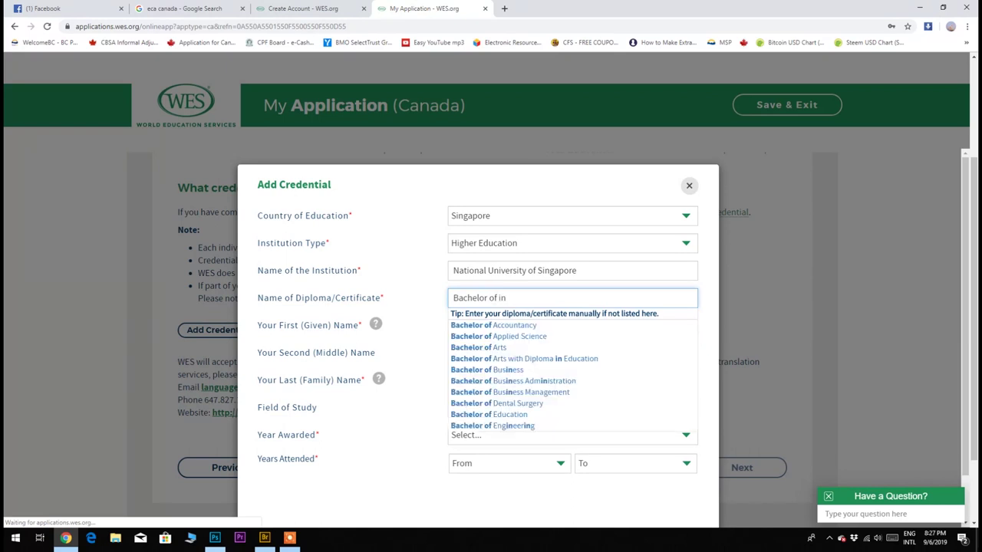
{"action": "key", "text": "BackSpace"}
{"action": "key", "text": "BackSpace"}
{"action": "type", "text": "for"}
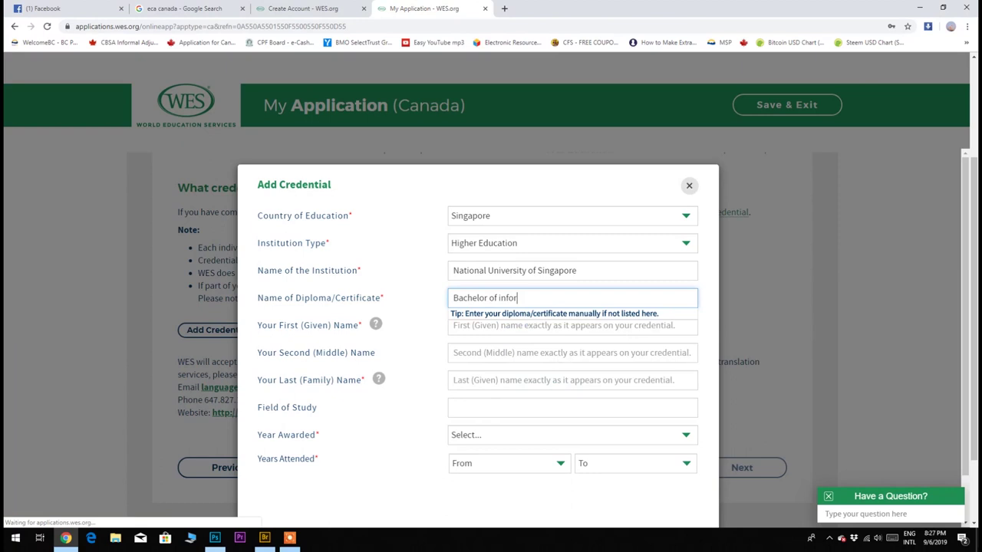
{"action": "key", "text": "BackSpace"}
{"action": "key", "text": "BackSpace"}
{"action": "key", "text": "BackSpace"}
{"action": "key", "text": "BackSpace"}
{"action": "type", "text": "comp"}
{"action": "type", "text": "uter"}
{"action": "type", "text": "ter"}
{"action": "key", "text": "BackSpace"}
{"action": "key", "text": "BackSpace"}
{"action": "key", "text": "BackSpace"}
{"action": "key", "text": "BackSpace"}
{"action": "type", "text": "puter Science"}
{"action": "key", "text": "Tab"}
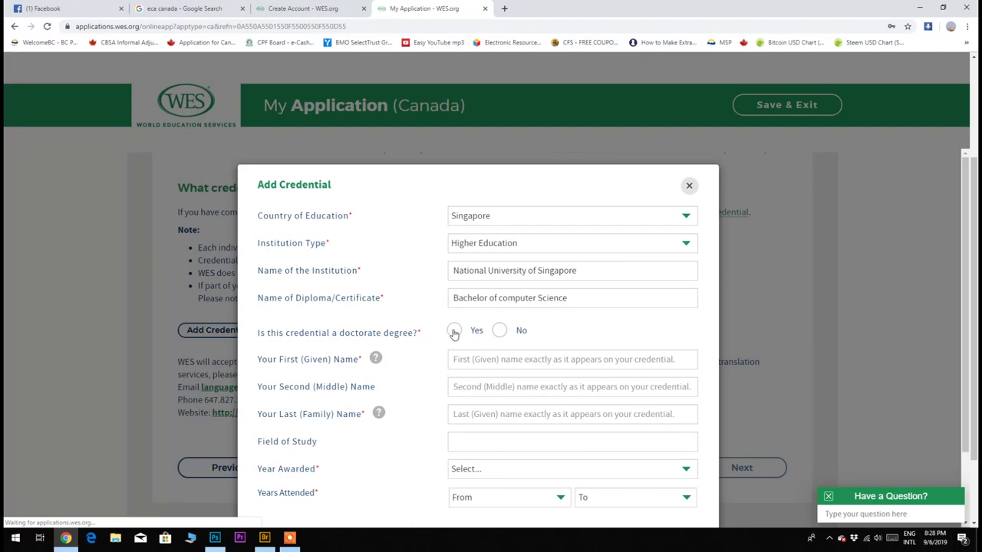
Mark the credential as not a doctorate and fill in the applicant's first and last names.
{"action": "left_click", "coordinate": [499, 330]}
{"action": "left_click", "coordinate": [487, 359]}
{"action": "left_click", "coordinate": [488, 402]}
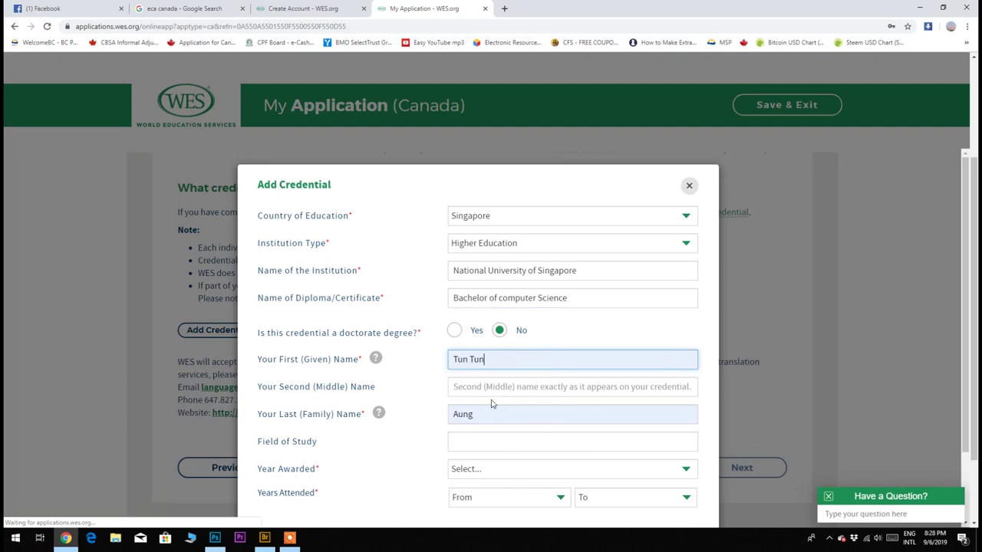
{"action": "left_click", "coordinate": [492, 413]}
{"action": "scroll", "coordinate": [489, 407], "scroll_direction": "down", "scroll_amount": 1}
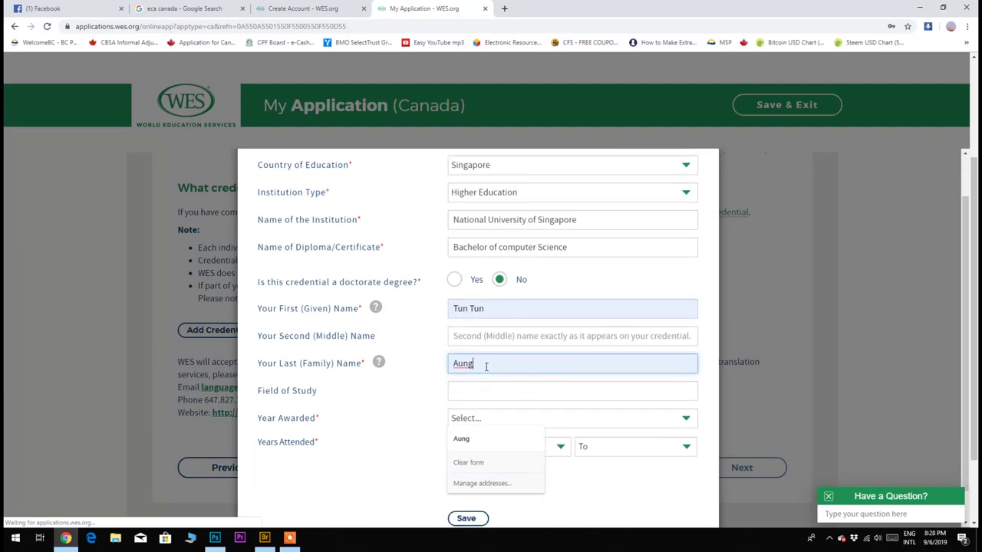
{"action": "left_click_drag", "start_coordinate": [487, 366], "coordinate": [444, 364]}
{"action": "type", "text": "Aung"}
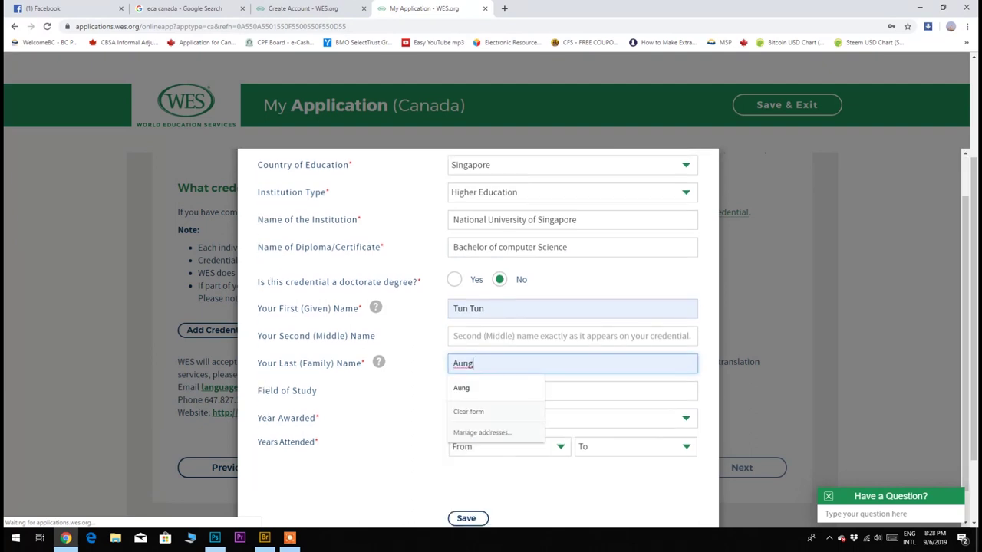
{"action": "left_click", "coordinate": [401, 413]}
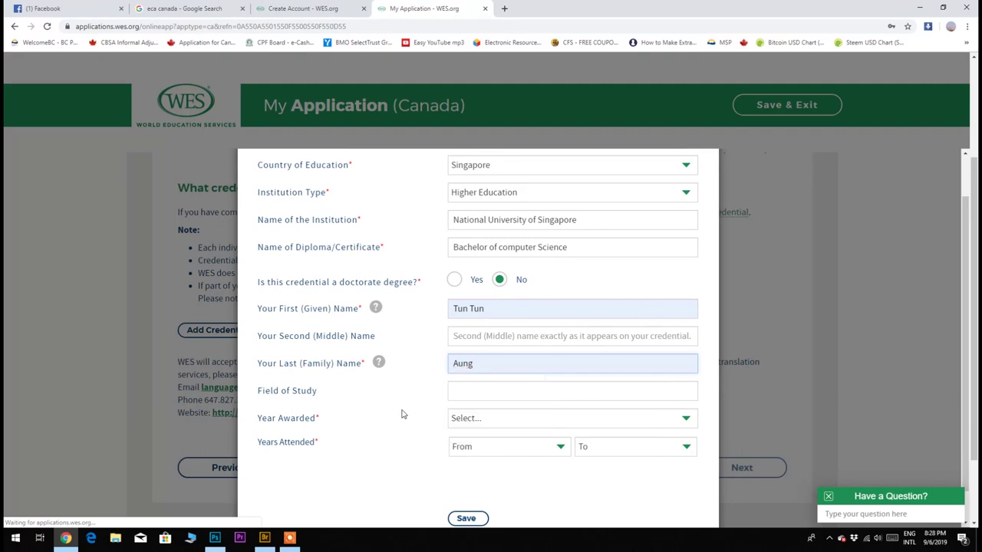
Enter Computer Science as field of study, awarded 2010, attended 2006–2010, and save.
{"action": "scroll", "coordinate": [401, 414], "scroll_direction": "down", "scroll_amount": 1}
{"action": "left_click", "coordinate": [476, 356]}
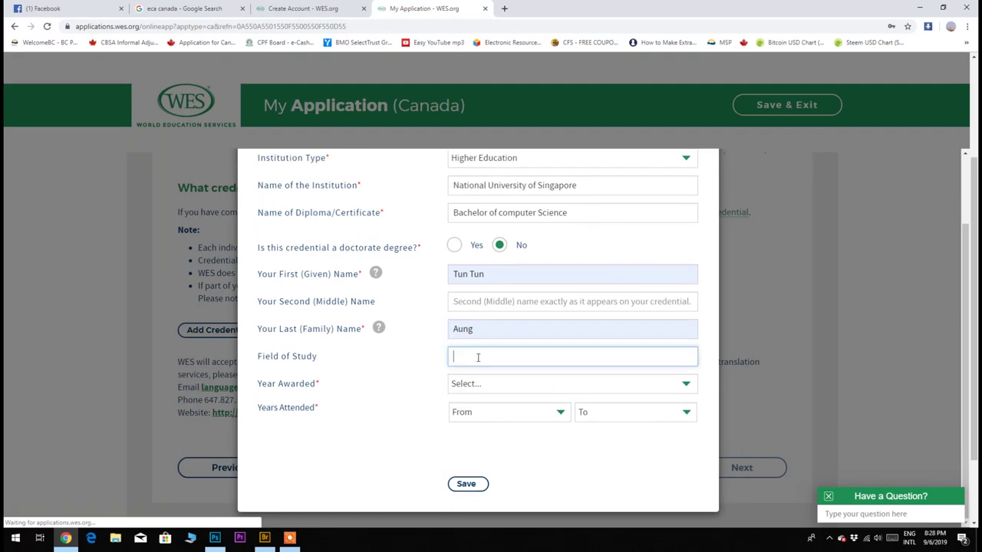
{"action": "type", "text": "Computer Science"}
{"action": "left_click", "coordinate": [486, 388]}
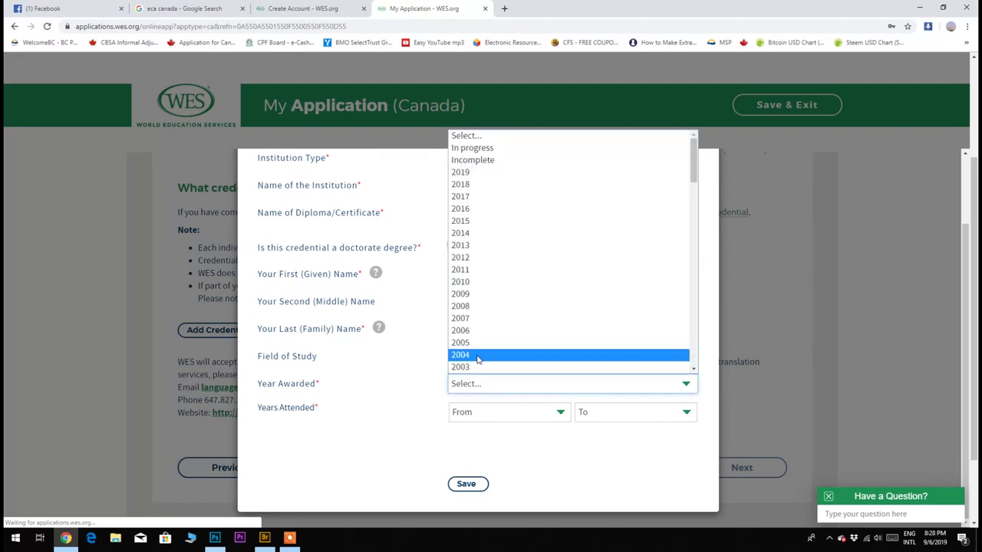
{"action": "left_click", "coordinate": [473, 282]}
{"action": "left_click", "coordinate": [491, 416]}
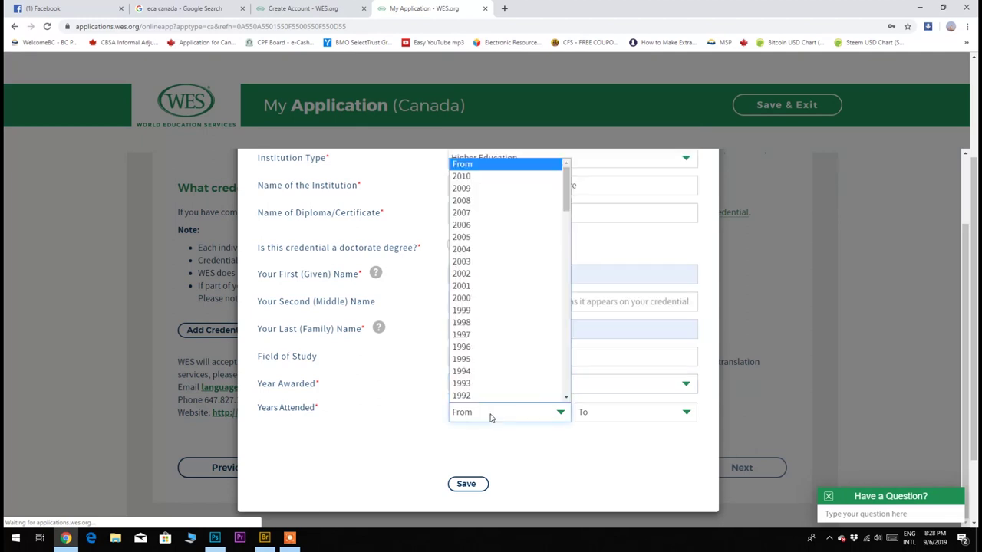
{"action": "scroll", "coordinate": [499, 353], "scroll_direction": "down", "scroll_amount": 1}
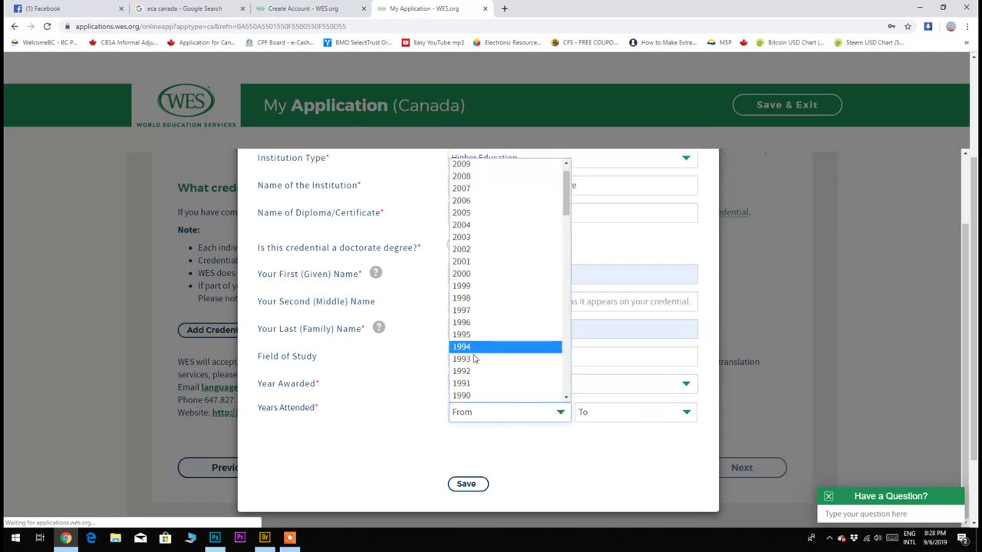
{"action": "left_click", "coordinate": [475, 201]}
{"action": "left_click", "coordinate": [648, 417]}
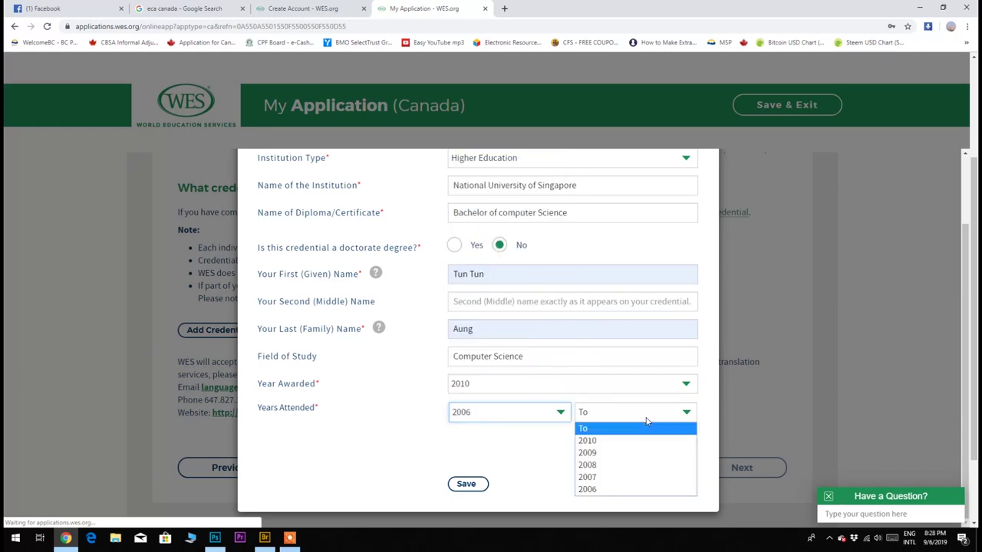
{"action": "left_click", "coordinate": [614, 440]}
{"action": "scroll", "coordinate": [507, 486], "scroll_direction": "up", "scroll_amount": 1}
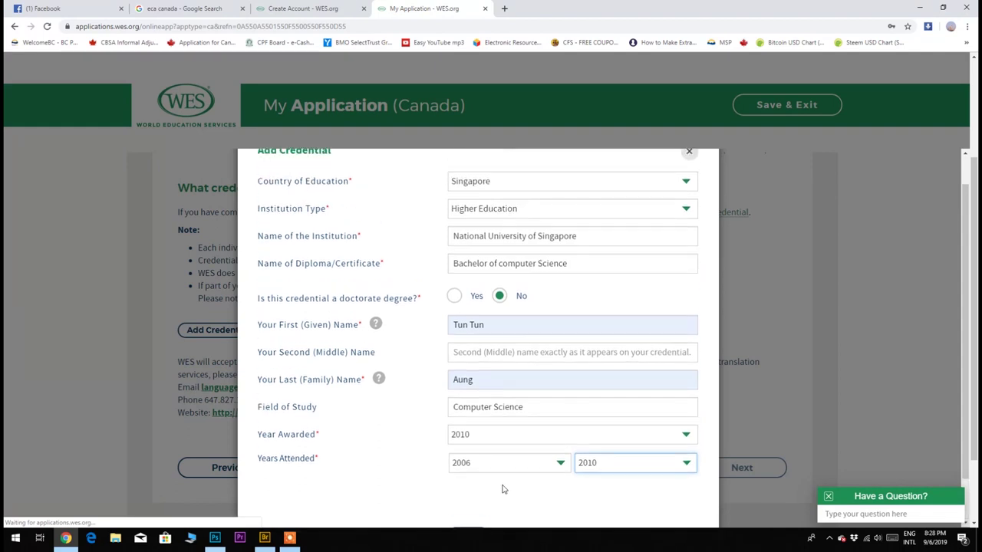
{"action": "scroll", "coordinate": [498, 488], "scroll_direction": "down", "scroll_amount": 1}
{"action": "left_click", "coordinate": [469, 488]}
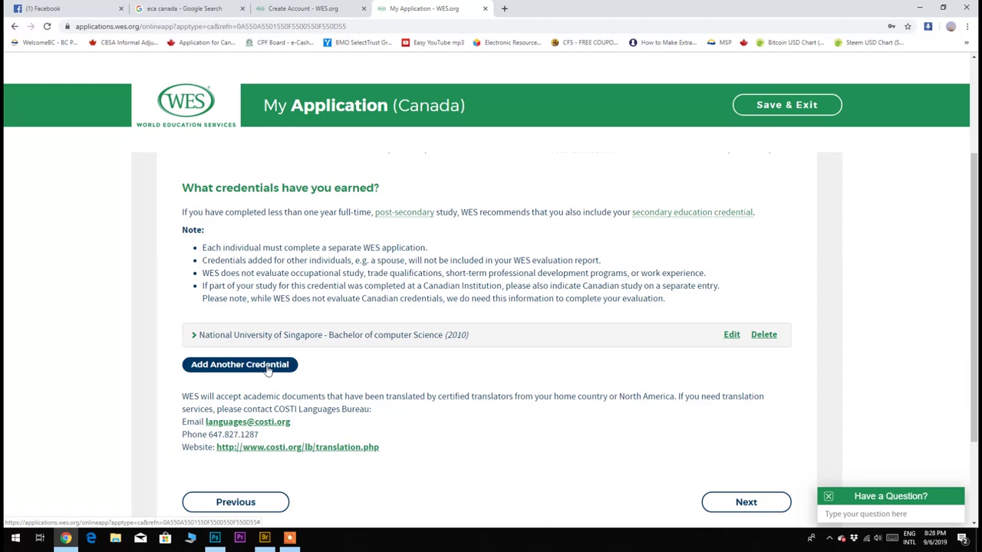
Continue past the saved Singapore credential to the Report Recipients page.
{"action": "scroll", "coordinate": [608, 469], "scroll_direction": "down", "scroll_amount": 1}
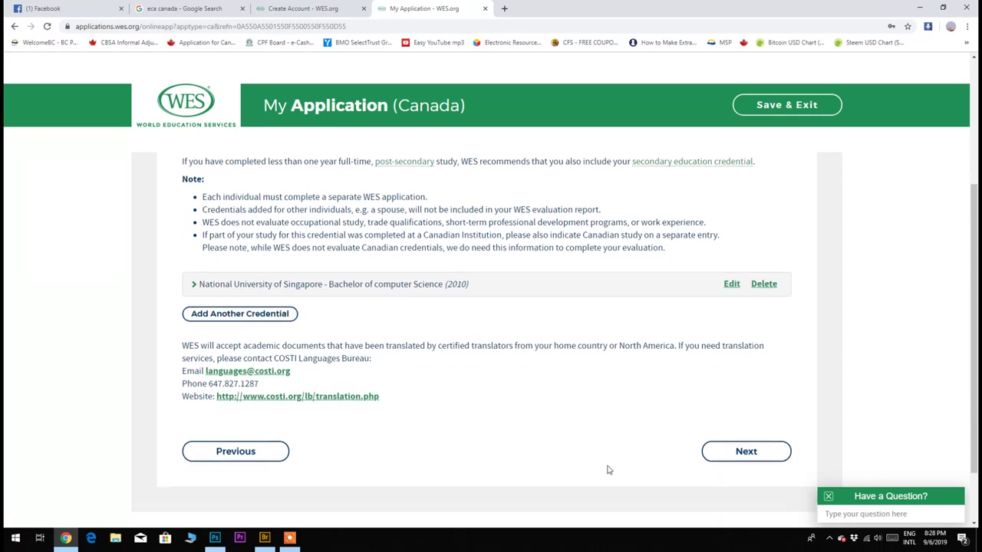
{"action": "left_click", "coordinate": [764, 452]}
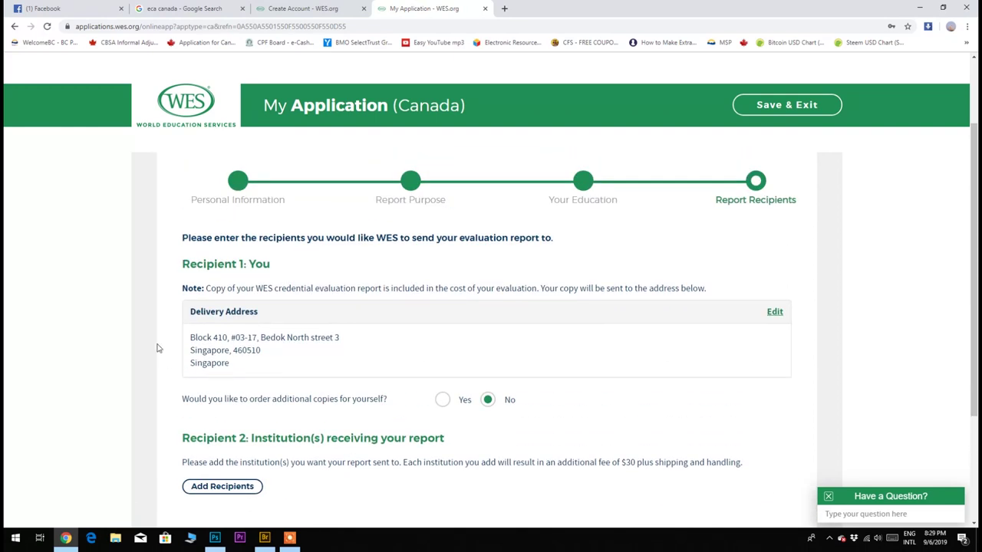
Try ordering extra report copies, revert to No additional copies, and go to package selection.
{"action": "left_click_drag", "start_coordinate": [189, 339], "coordinate": [244, 372]}
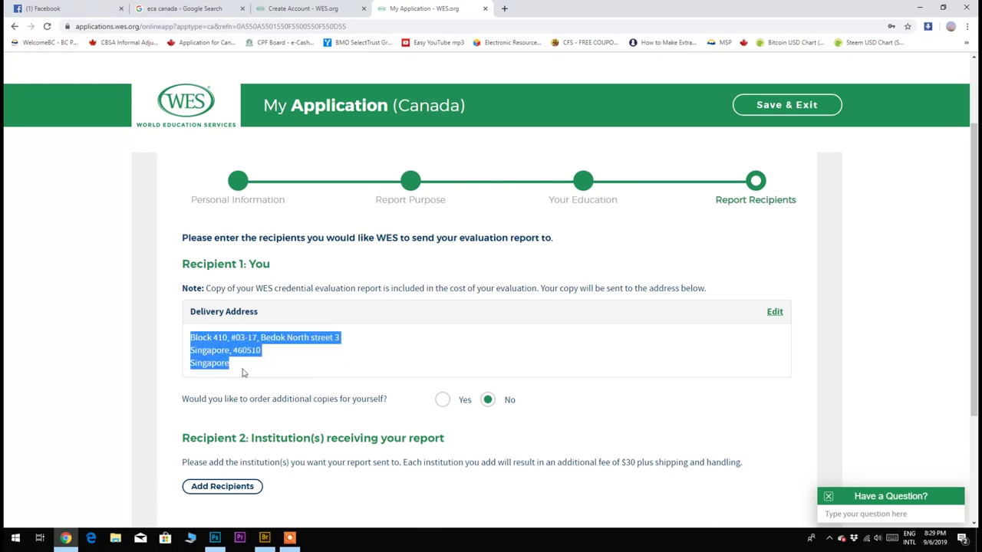
{"action": "scroll", "coordinate": [254, 374], "scroll_direction": "down", "scroll_amount": 1}
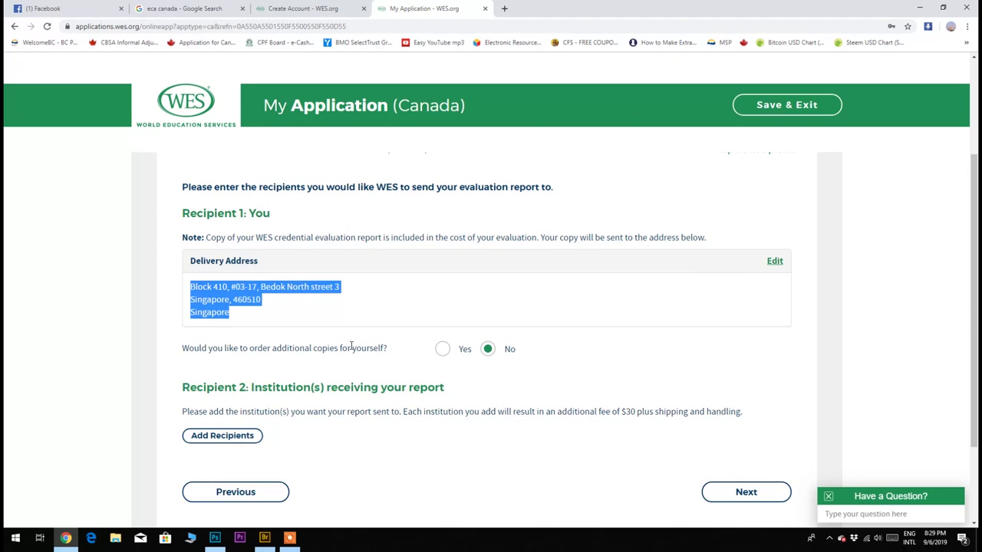
{"action": "left_click", "coordinate": [442, 350]}
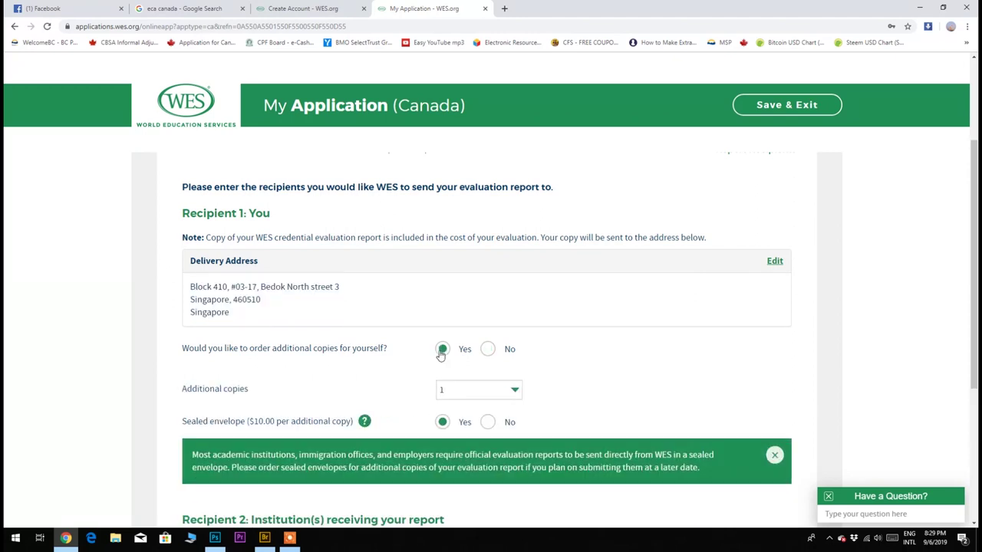
{"action": "left_click", "coordinate": [490, 390]}
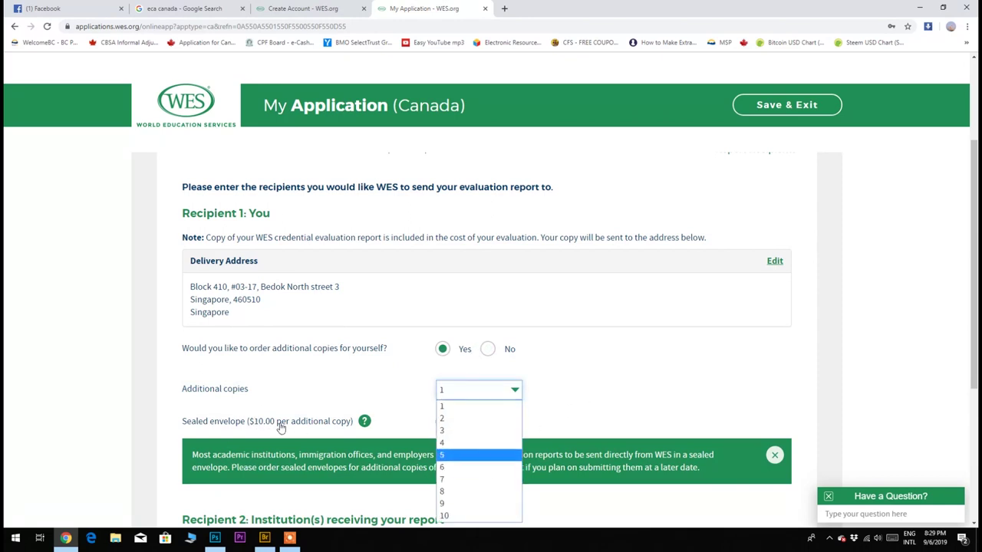
{"action": "left_click", "coordinate": [486, 356]}
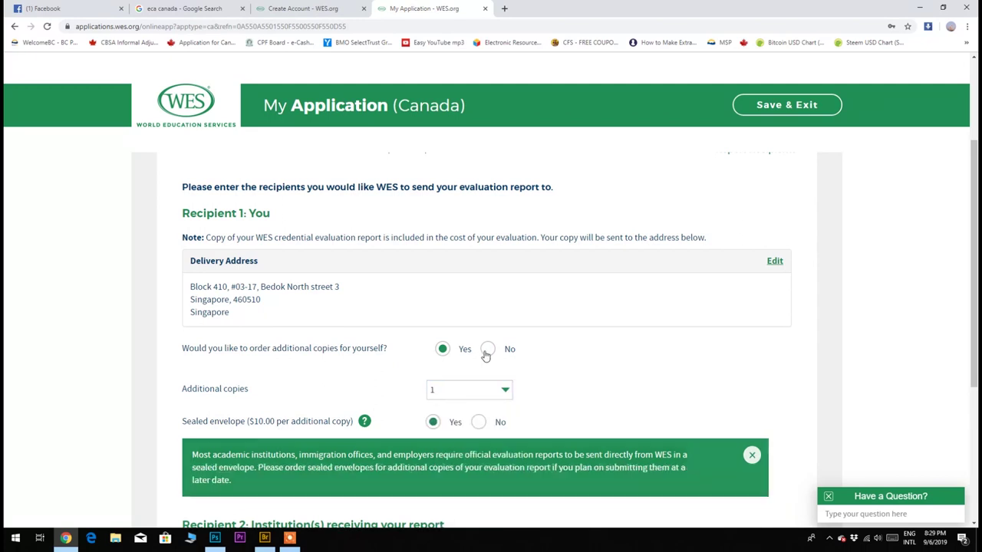
{"action": "left_click", "coordinate": [487, 352]}
{"action": "scroll", "coordinate": [486, 356], "scroll_direction": "down", "scroll_amount": 1}
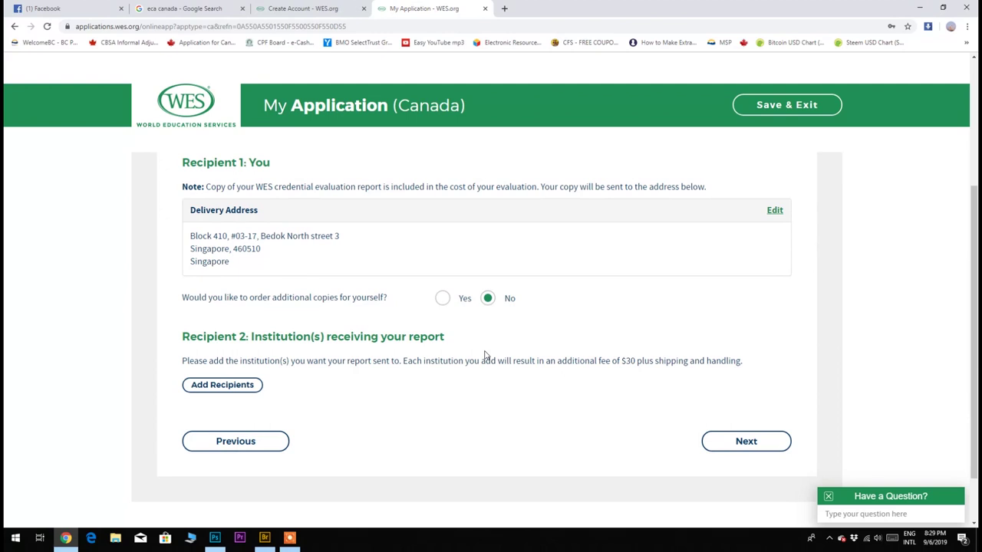
{"action": "left_click", "coordinate": [735, 443]}
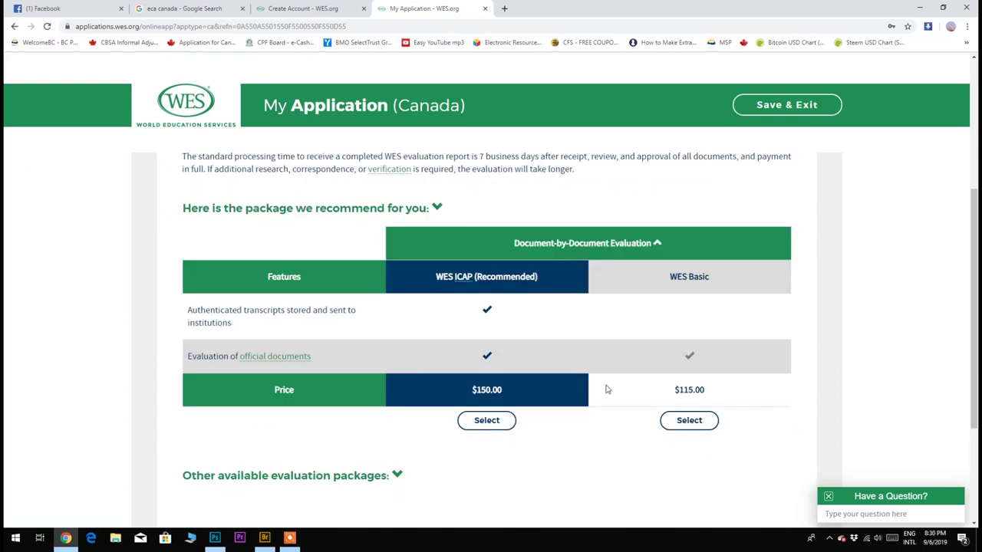
Select the WES Basic package ($115.00) and International Courier delivery ($85.00).
{"action": "scroll", "coordinate": [606, 389], "scroll_direction": "up", "scroll_amount": 1}
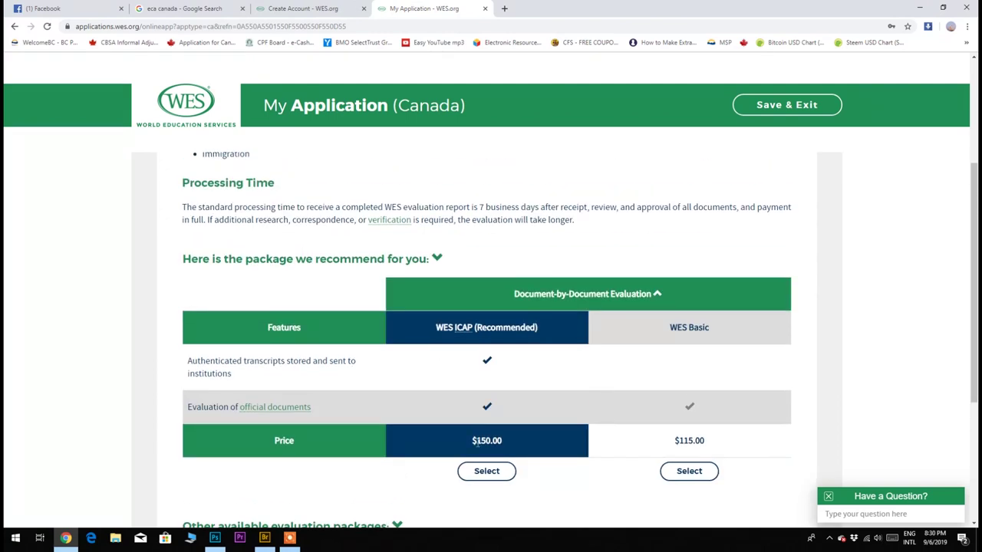
{"action": "left_click", "coordinate": [689, 471]}
{"action": "left_click", "coordinate": [735, 455]}
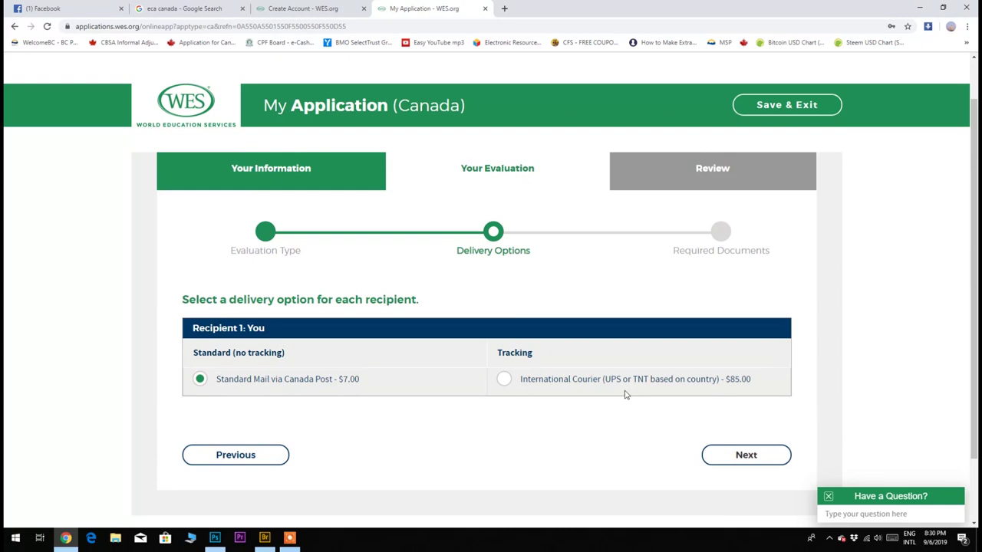
{"action": "left_click", "coordinate": [505, 382]}
{"action": "left_click", "coordinate": [747, 461]}
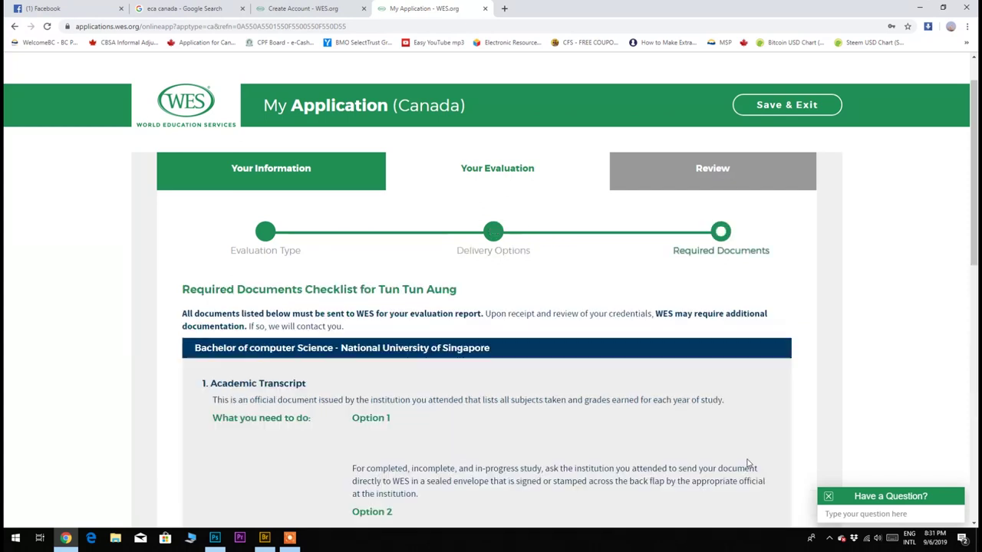
{"action": "scroll", "coordinate": [329, 266], "scroll_direction": "down", "scroll_amount": 2}
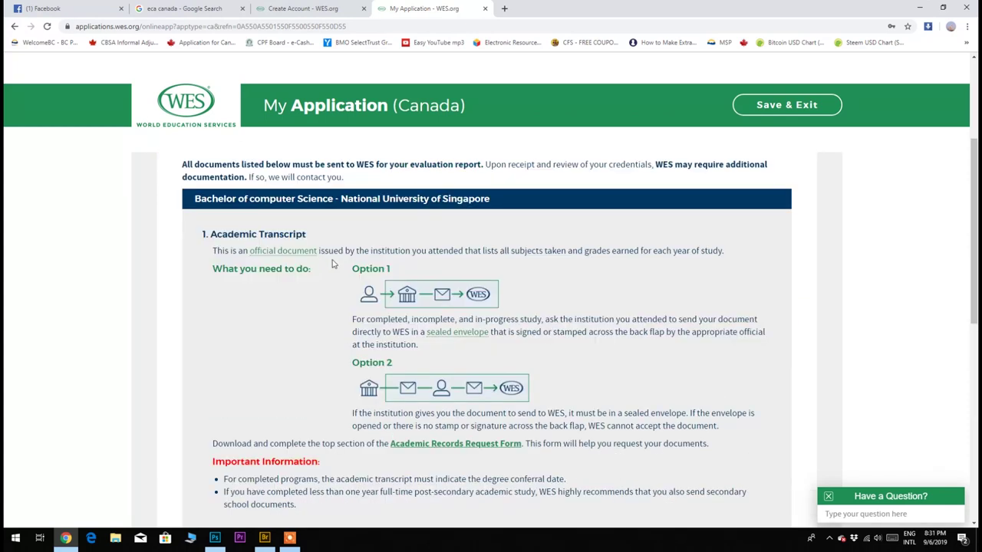
{"action": "scroll", "coordinate": [216, 240], "scroll_direction": "down", "scroll_amount": 1}
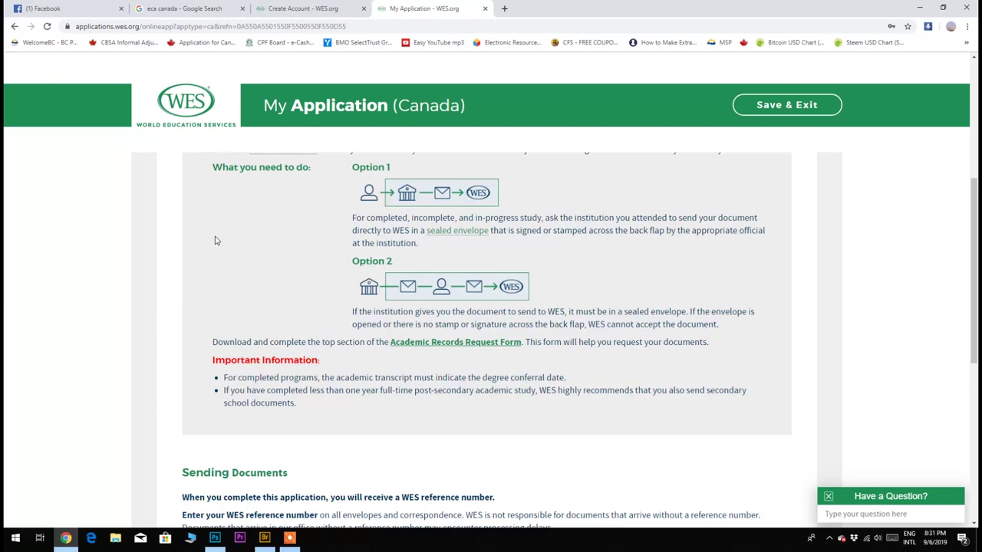
{"action": "scroll", "coordinate": [217, 241], "scroll_direction": "up", "scroll_amount": 2}
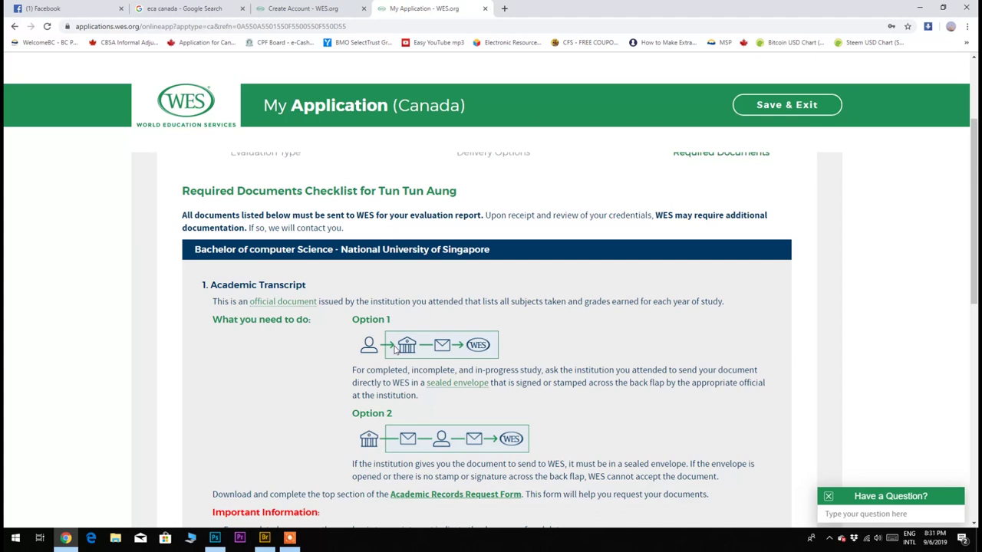
{"action": "scroll", "coordinate": [396, 348], "scroll_direction": "down", "scroll_amount": 1}
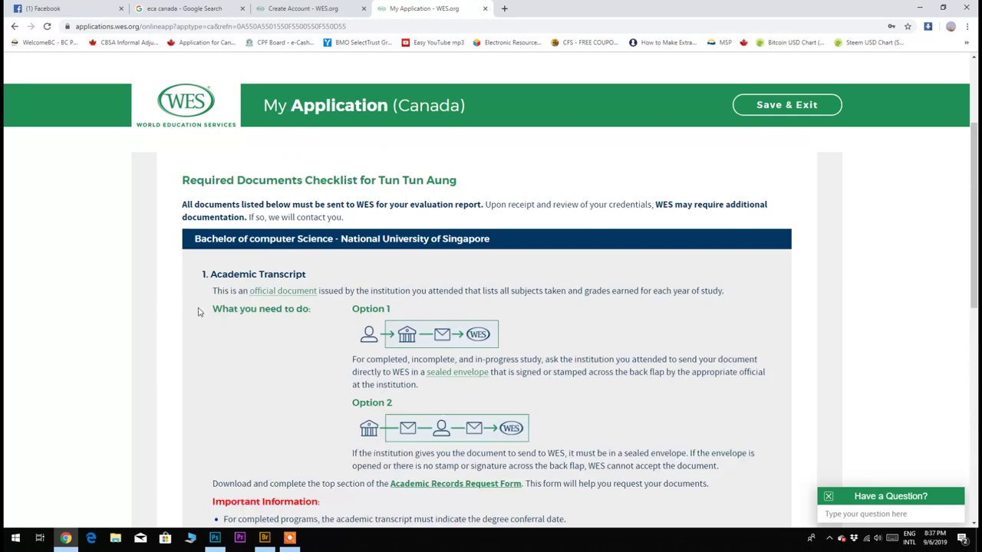
{"action": "left_click_drag", "start_coordinate": [347, 322], "coordinate": [455, 346]}
{"action": "scroll", "coordinate": [455, 346], "scroll_direction": "down", "scroll_amount": 5}
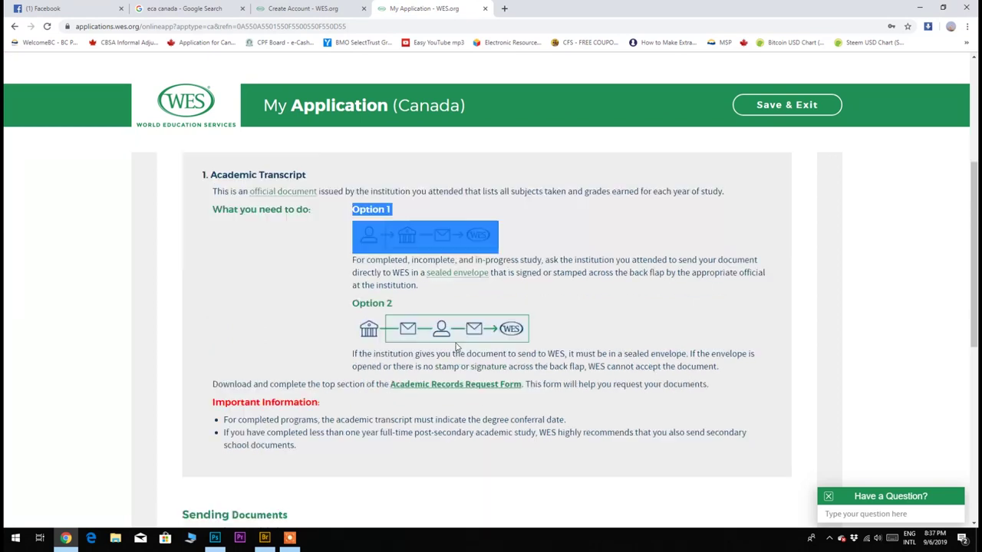
{"action": "left_click_drag", "start_coordinate": [192, 370], "coordinate": [269, 423]}
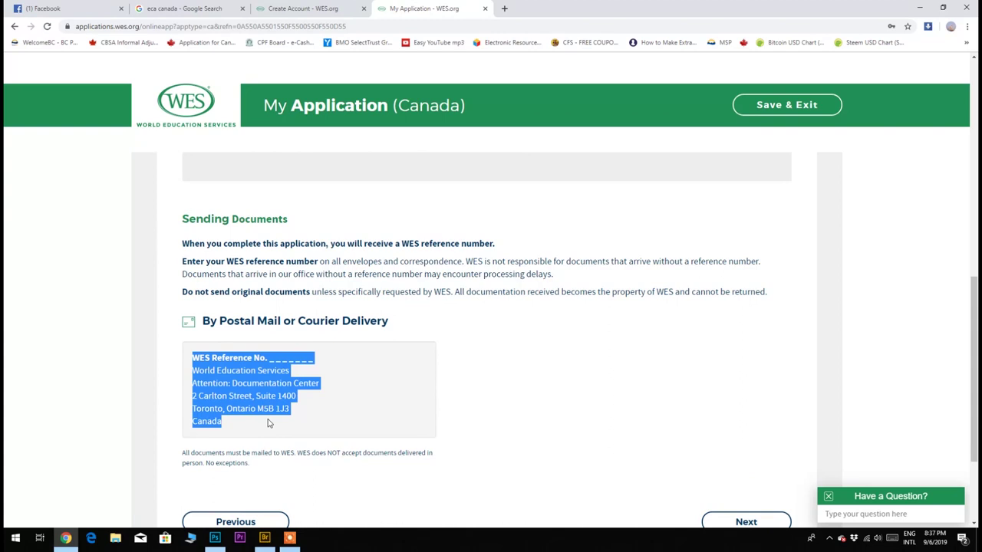
{"action": "scroll", "coordinate": [268, 423], "scroll_direction": "up", "scroll_amount": 3}
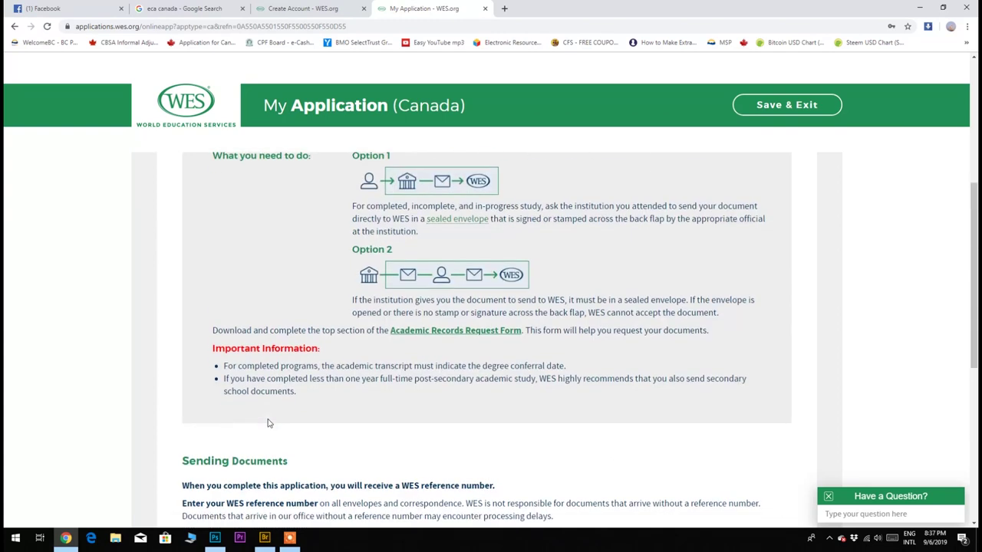
{"action": "scroll", "coordinate": [307, 476], "scroll_direction": "down", "scroll_amount": 2}
{"action": "scroll", "coordinate": [341, 524], "scroll_direction": "down", "scroll_amount": 1}
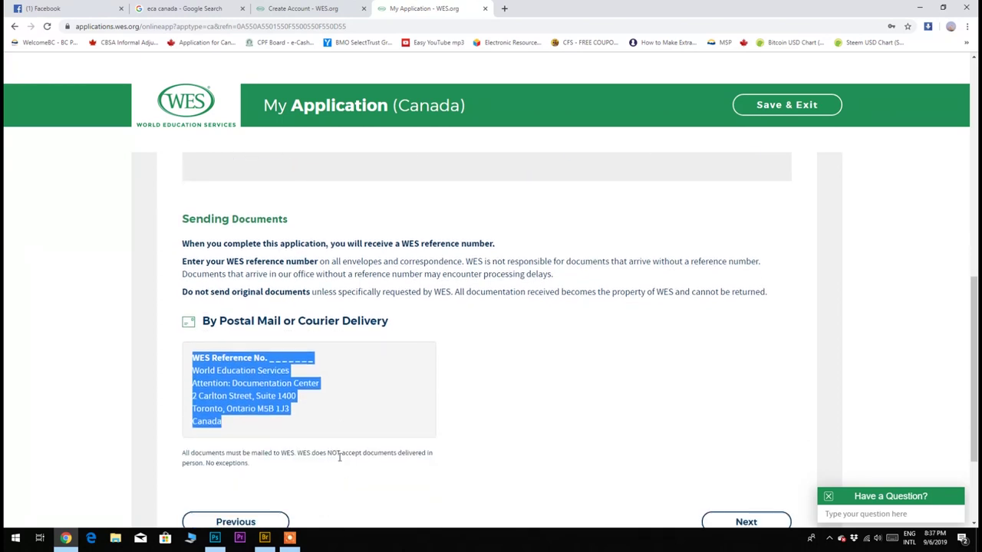
{"action": "left_click", "coordinate": [340, 457]}
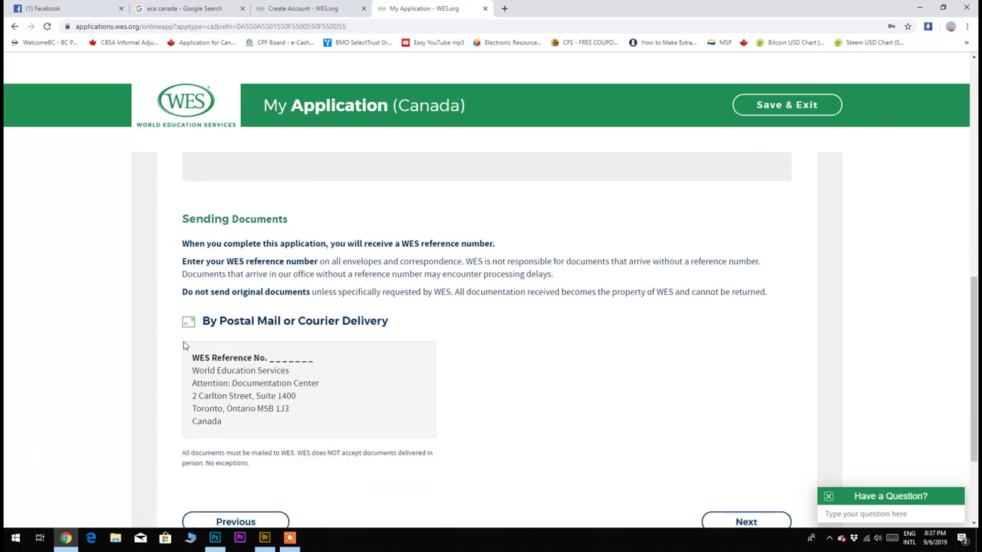
{"action": "left_click_drag", "start_coordinate": [187, 353], "coordinate": [276, 425]}
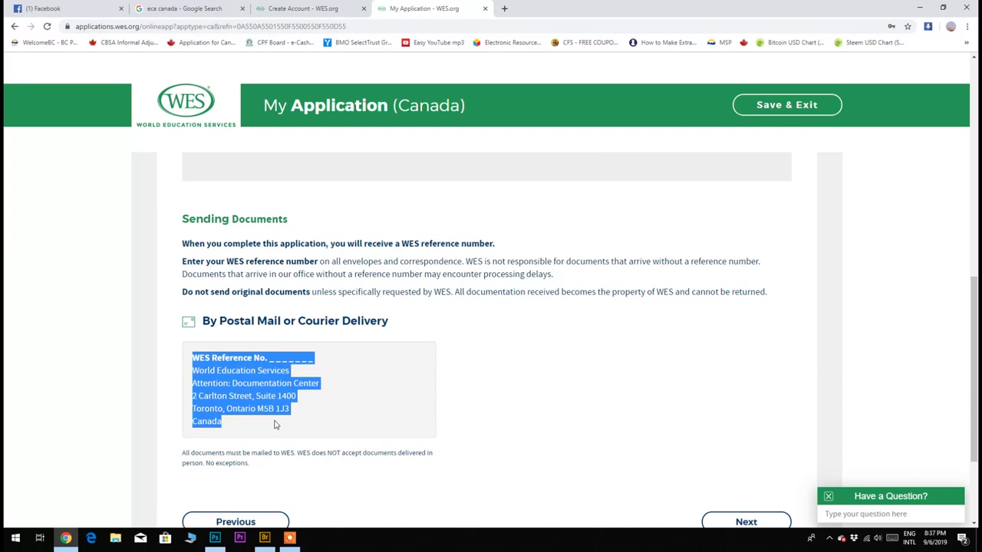
{"action": "scroll", "coordinate": [275, 425], "scroll_direction": "down", "scroll_amount": 1}
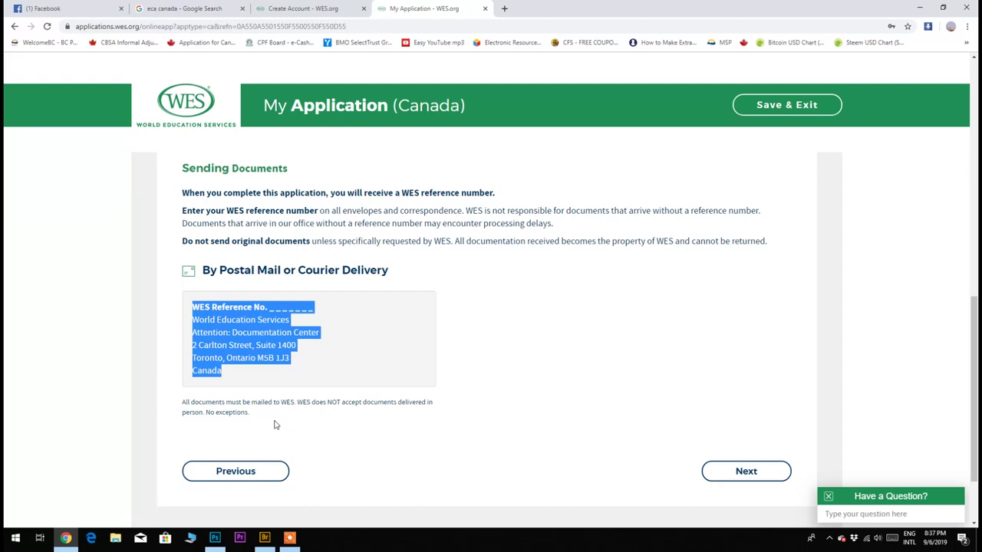
{"action": "left_click", "coordinate": [276, 425]}
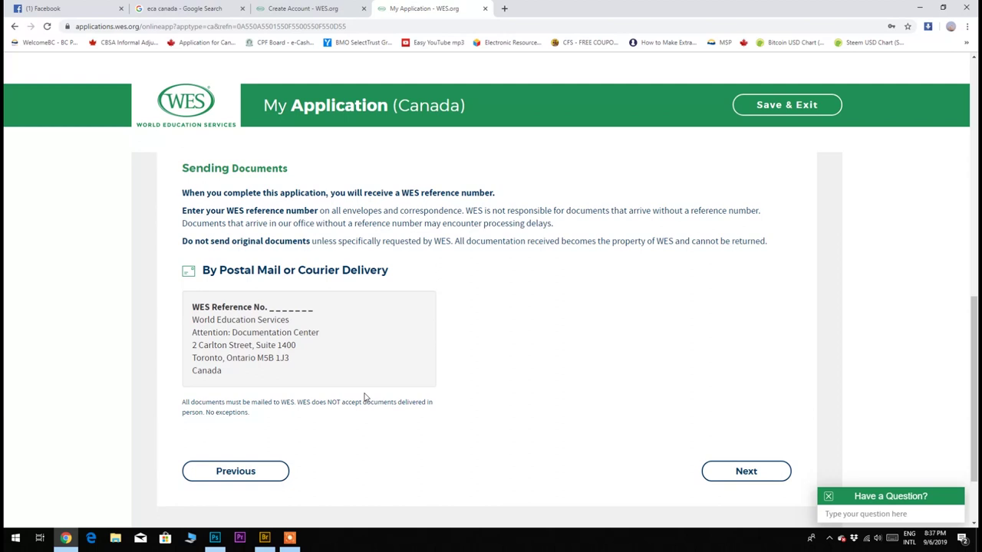